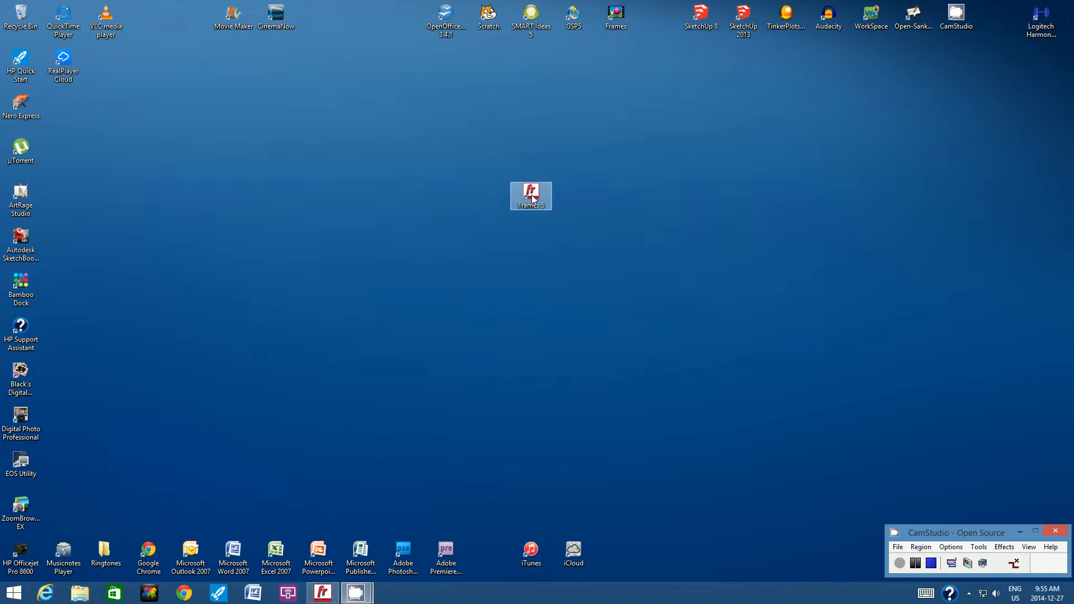
# Bring the Frames window with its new untitled, blank animation to the front
pyautogui.click(322, 597)
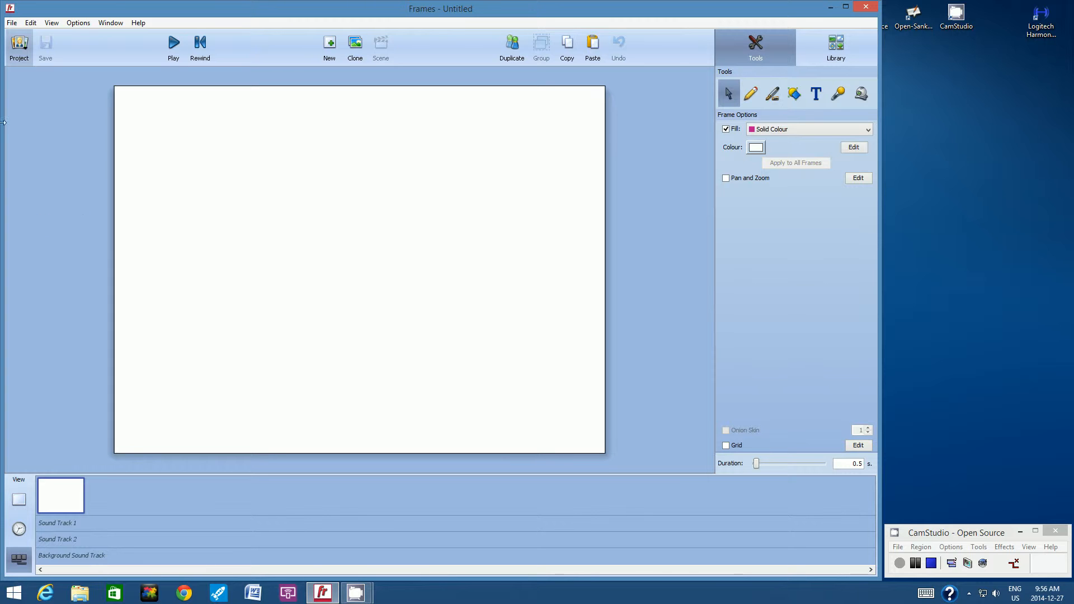
# Save the untitled animation to the Documents folder under the file name 'Butterfly'
pyautogui.click(12, 23)
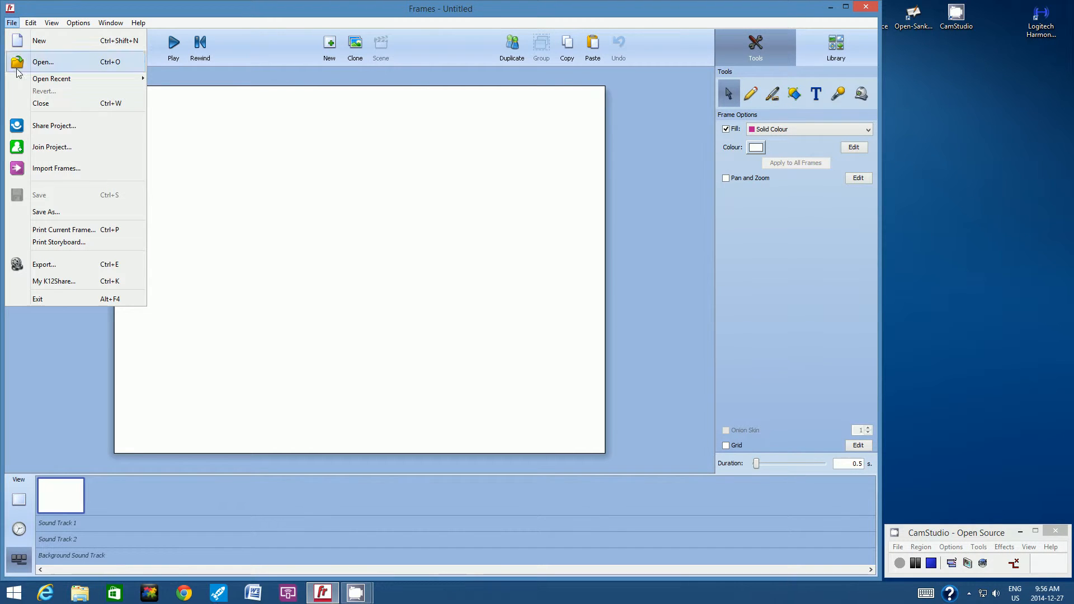
pyautogui.click(46, 213)
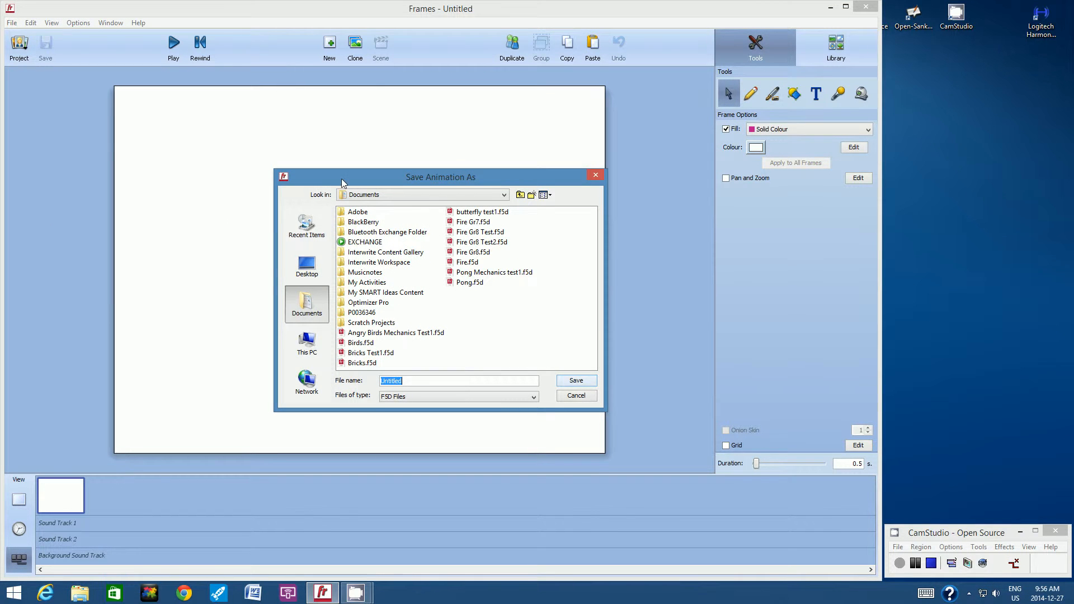
pyautogui.moveTo(342, 179); pyautogui.dragTo(288, 135)
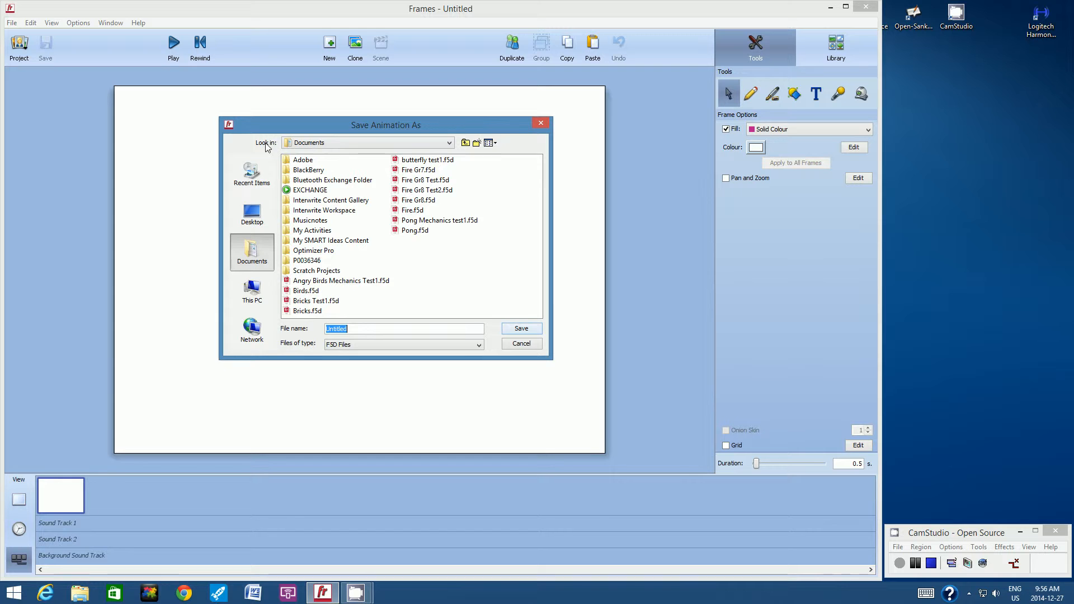
pyautogui.click(449, 144)
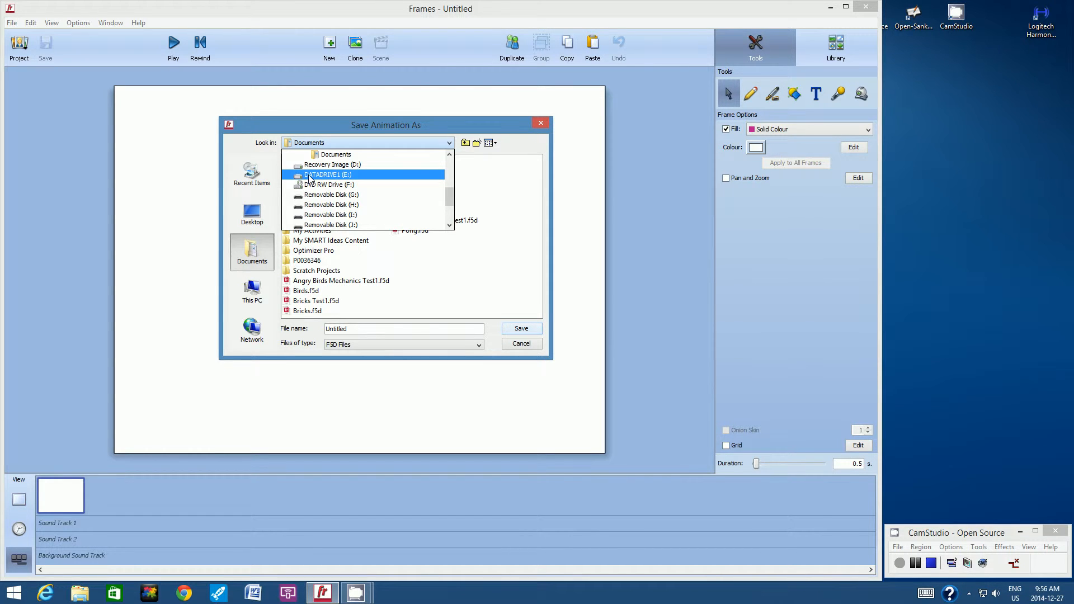
pyautogui.click(329, 159)
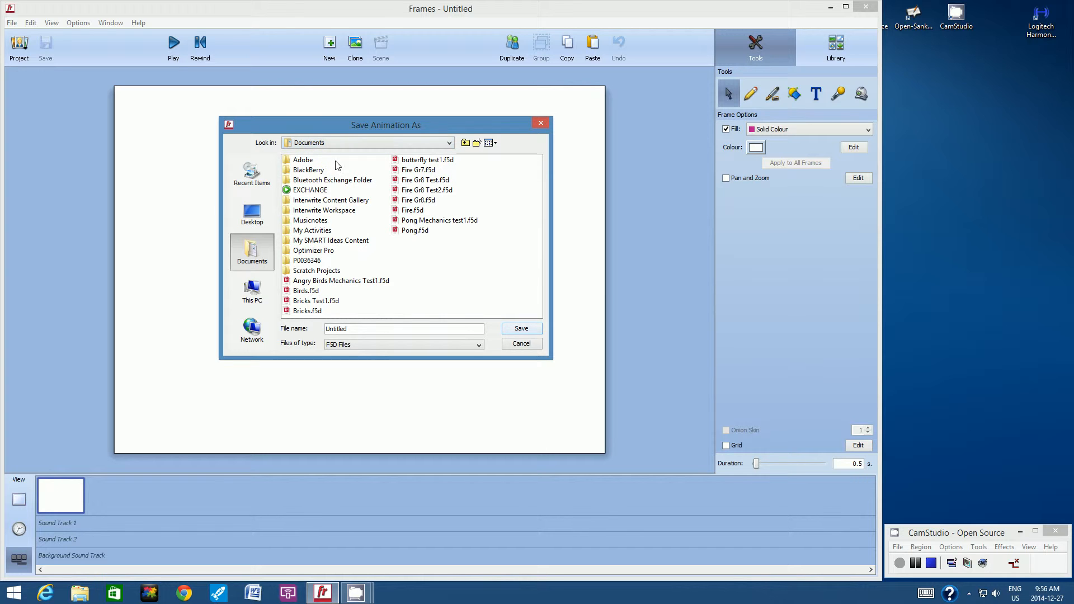
pyautogui.doubleClick(351, 330)
pyautogui.write('Butterfly')
pyautogui.click(532, 329)
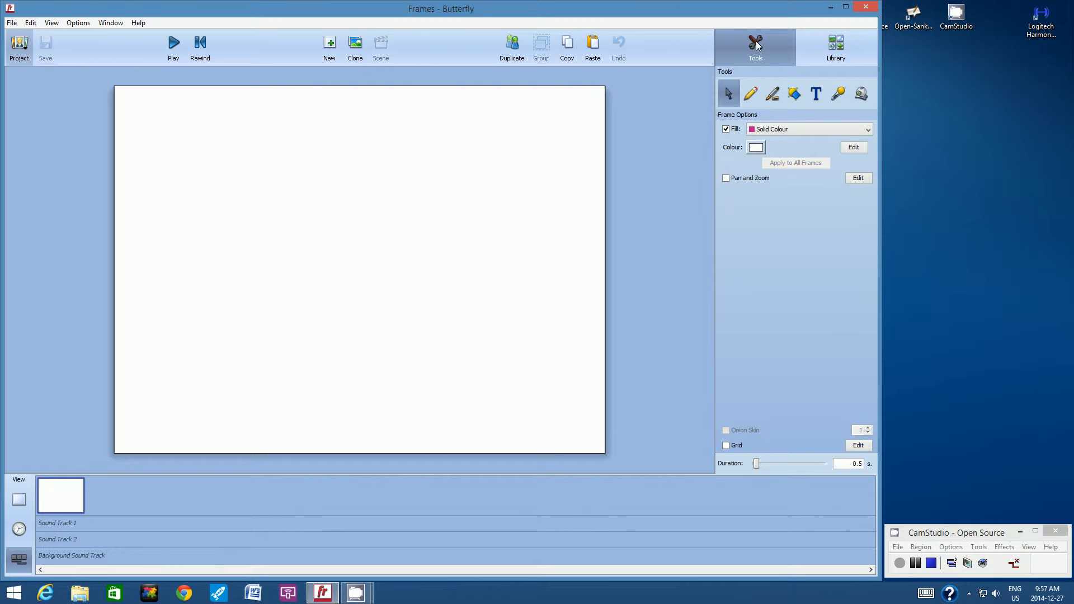
# Open Library > Clip Art > Animals > Insects and scroll to the Butterfly images
pyautogui.click(839, 49)
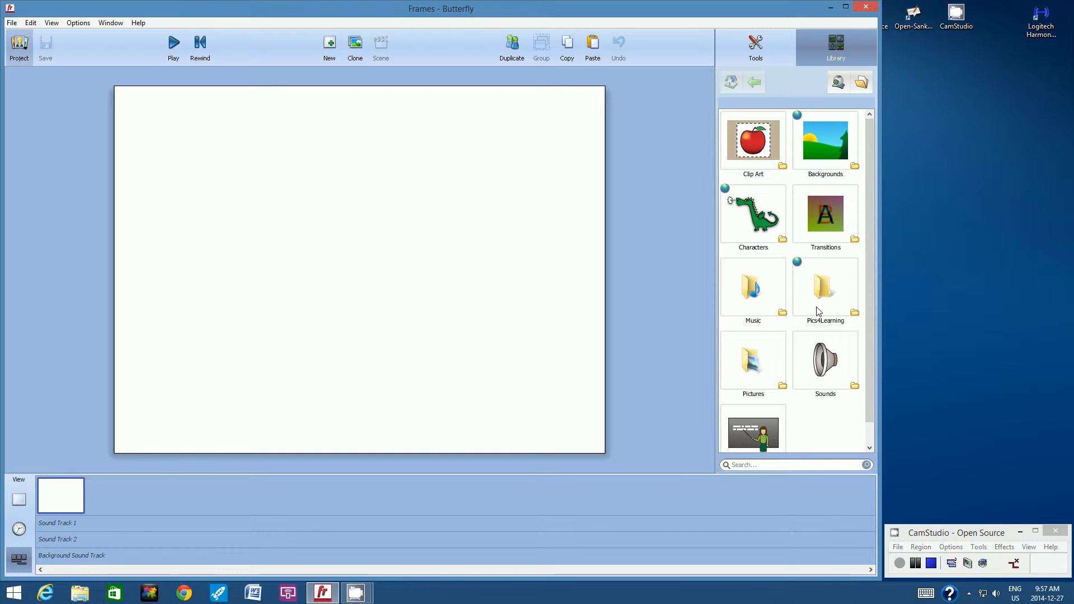
pyautogui.doubleClick(753, 152)
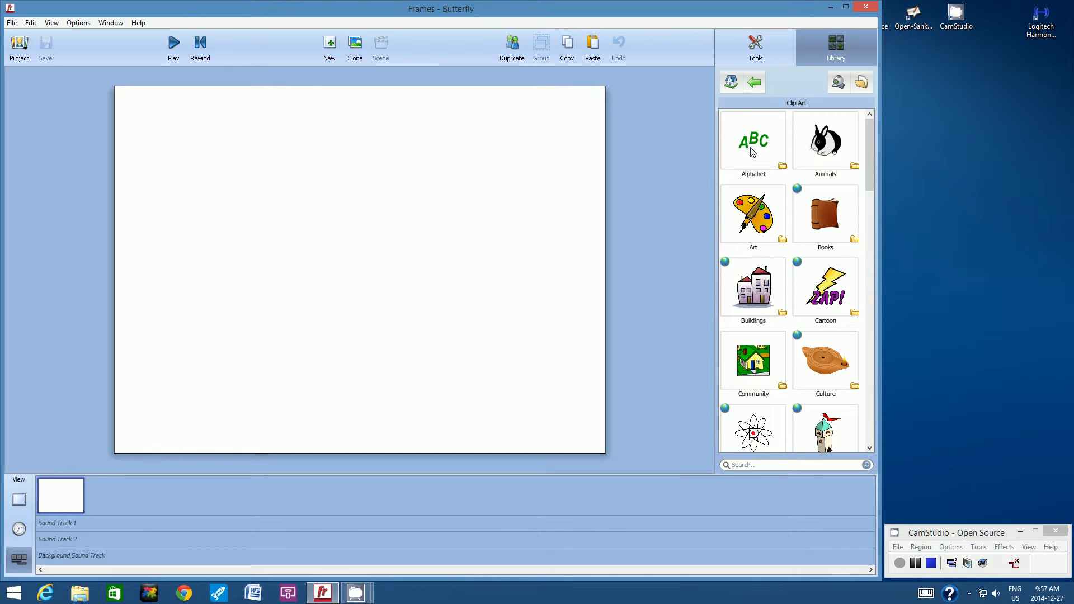
pyautogui.click(827, 141)
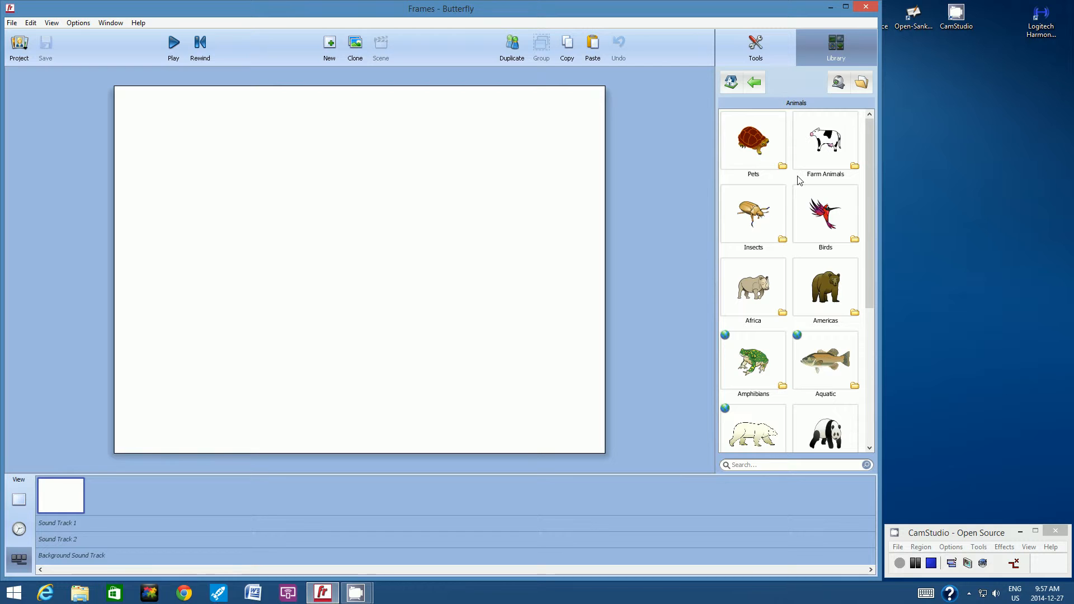
pyautogui.click(756, 218)
pyautogui.doubleClick(756, 217)
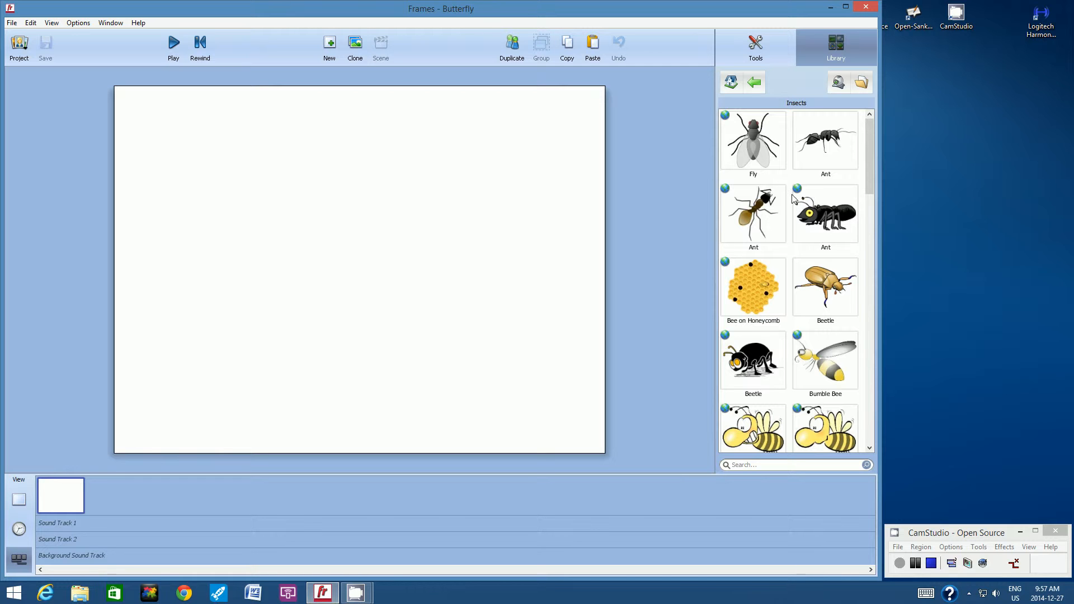
pyautogui.moveTo(870, 143); pyautogui.dragTo(844, 236)
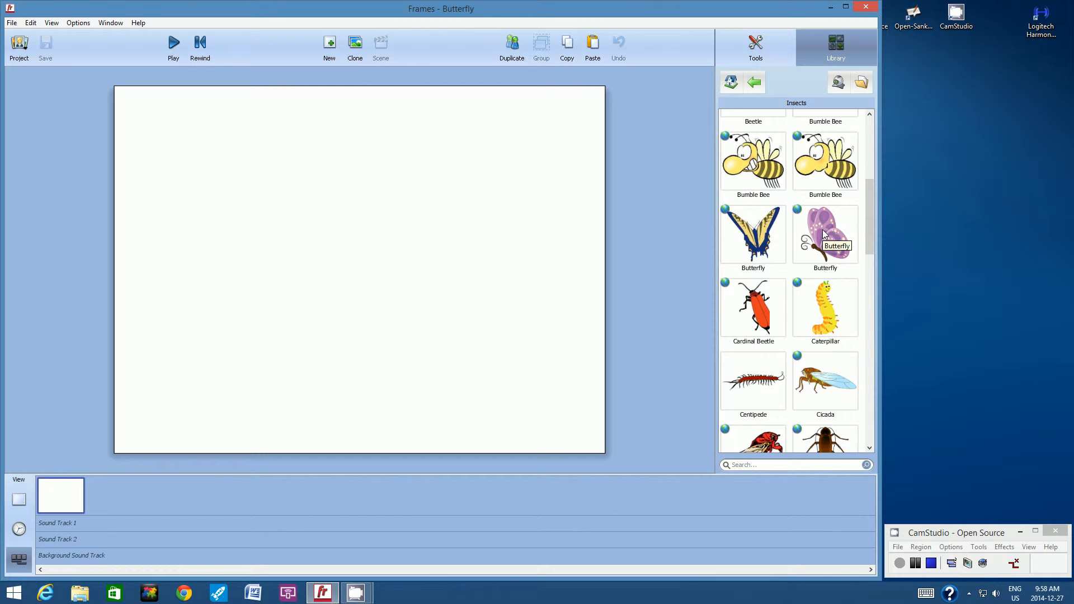
# Insert the purple Butterfly clip art onto the first frame's canvas
pyautogui.click(823, 234)
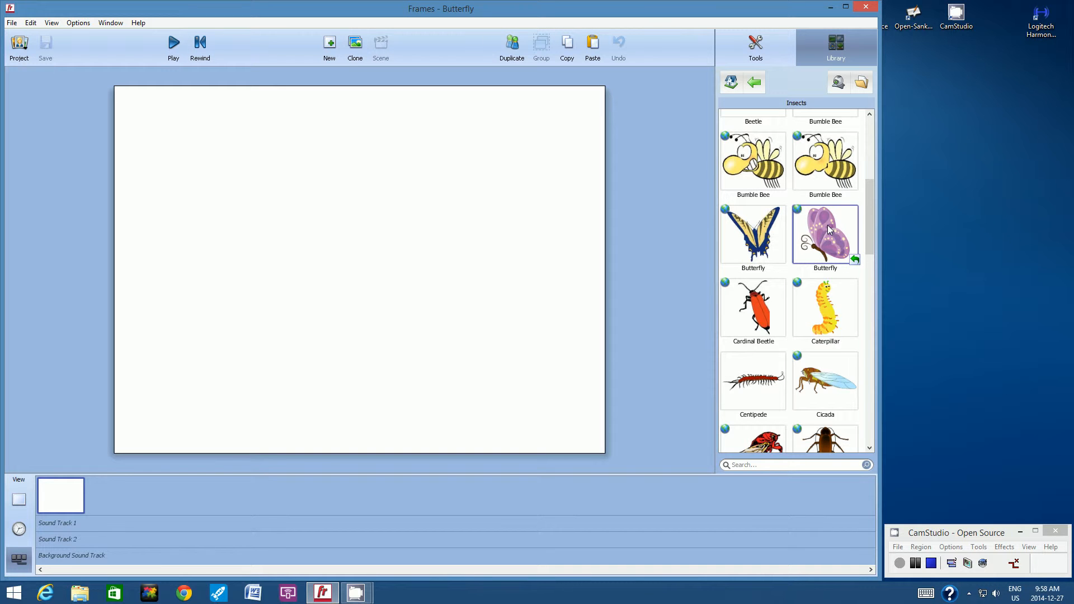
pyautogui.moveTo(829, 229); pyautogui.dragTo(364, 204)
pyautogui.press('Delete')
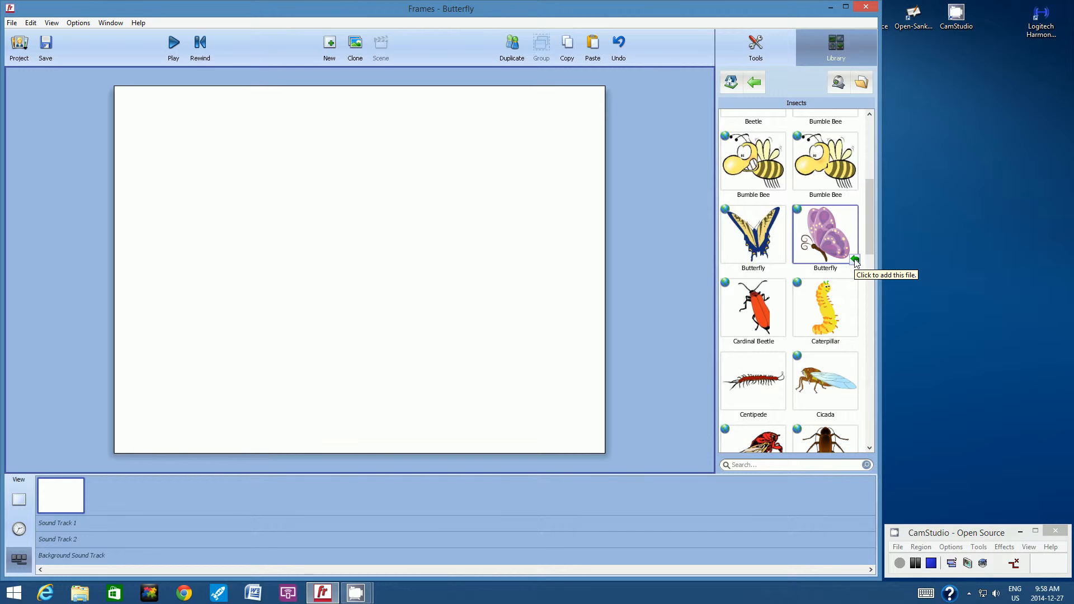
pyautogui.click(855, 261)
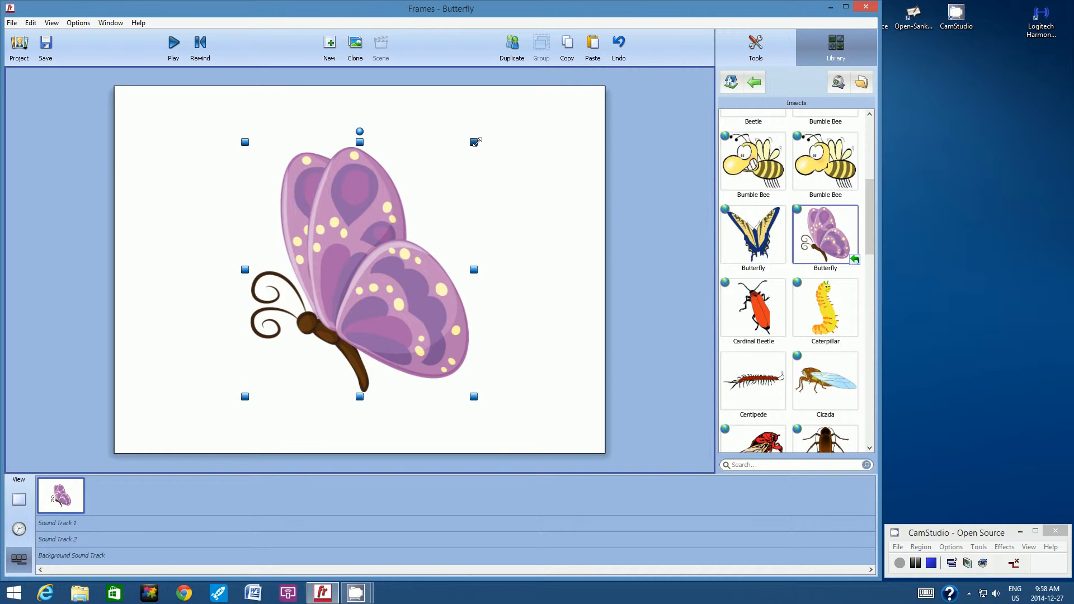
# Drag the top-right corner handle to shrink the purple butterfly into the lower-left corner
pyautogui.moveTo(475, 142); pyautogui.dragTo(308, 315)
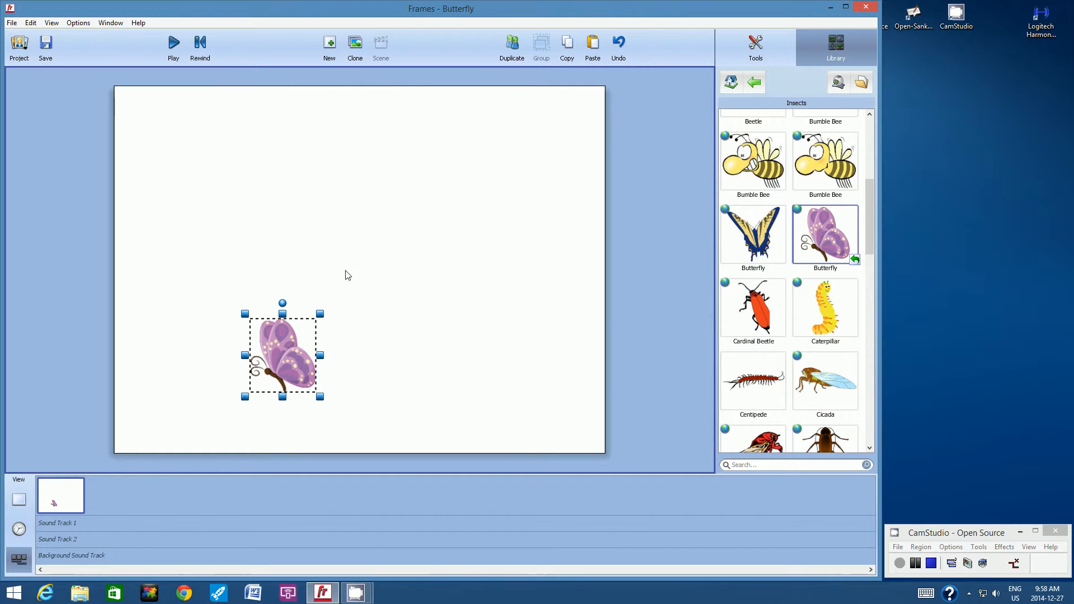
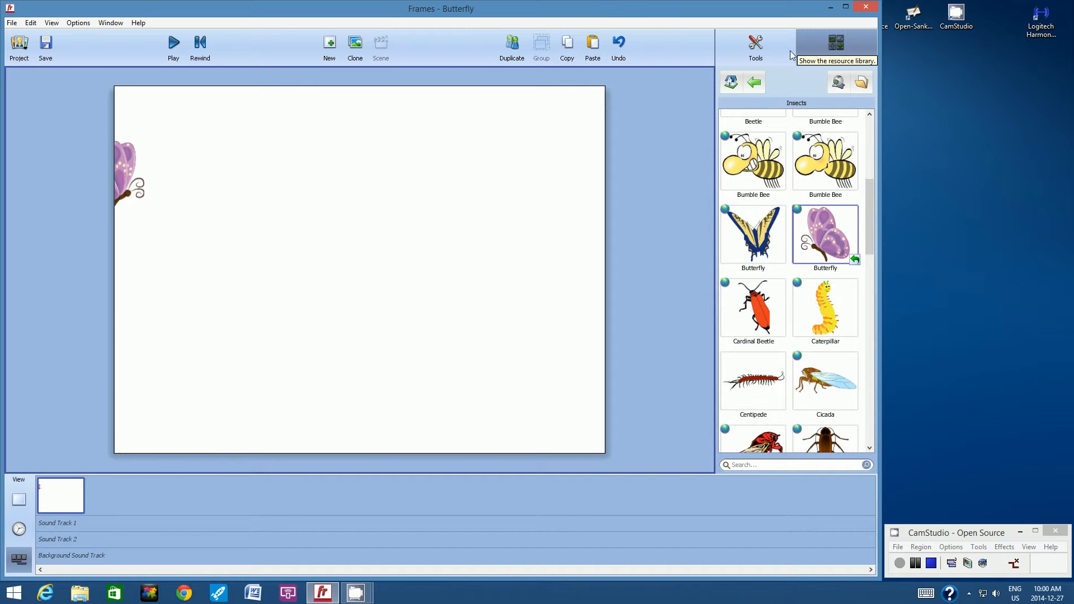
# Leave the insect library and bring back the Tools frame options
pyautogui.click(759, 49)
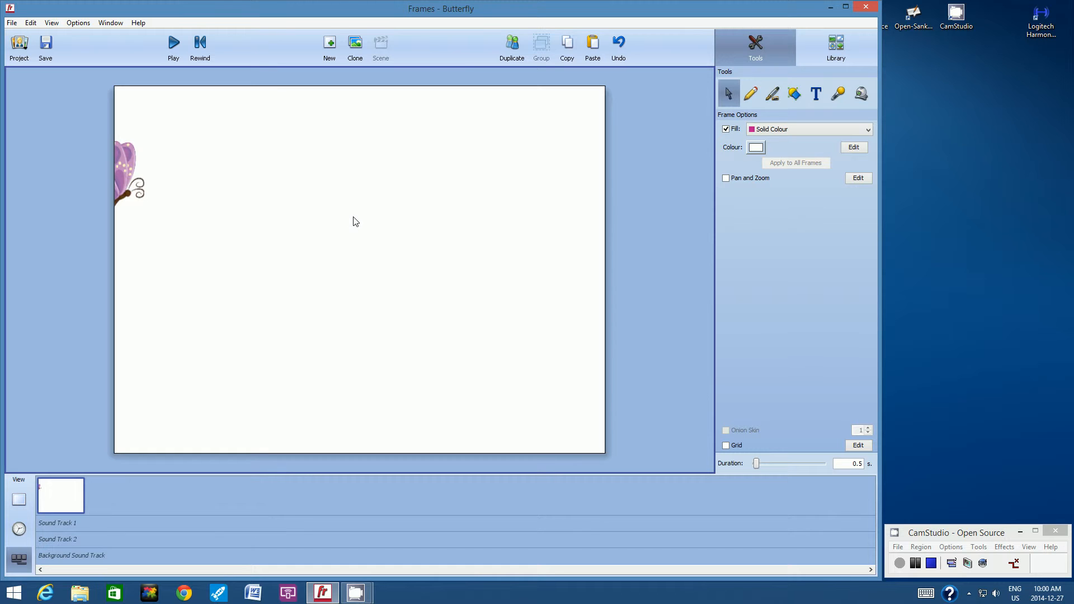
# Duplicate frame 1 into a second frame and return to frame 2 for editing
pyautogui.click(513, 47)
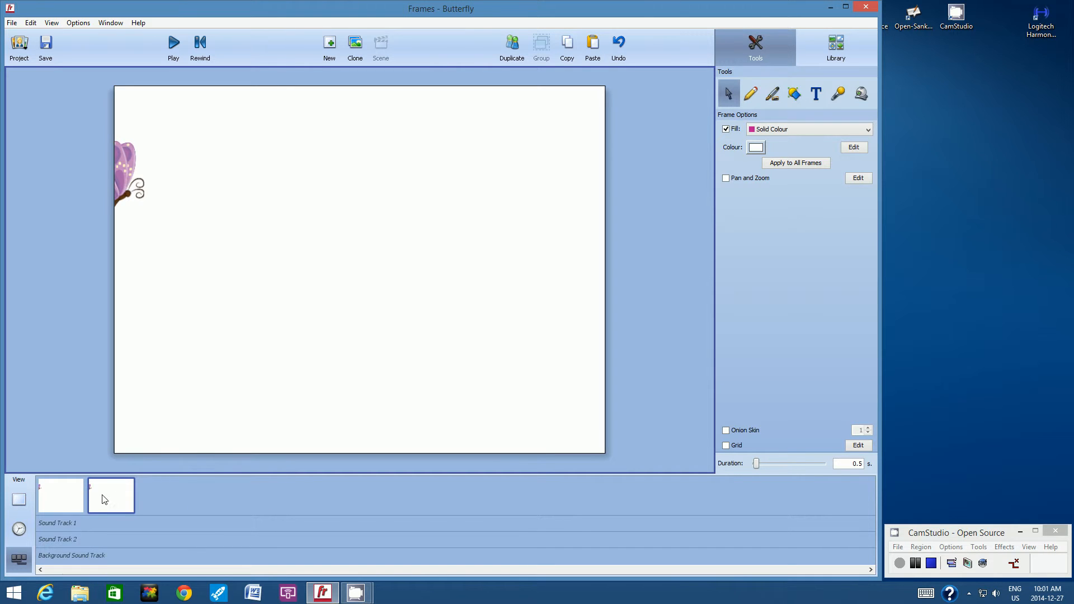
pyautogui.click(63, 493)
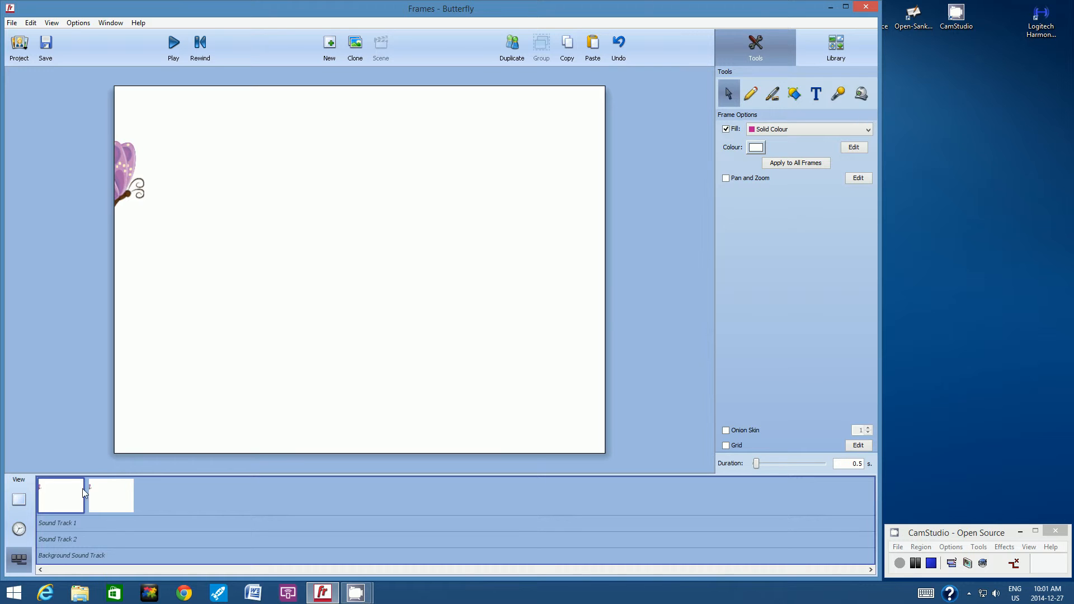
pyautogui.click(101, 497)
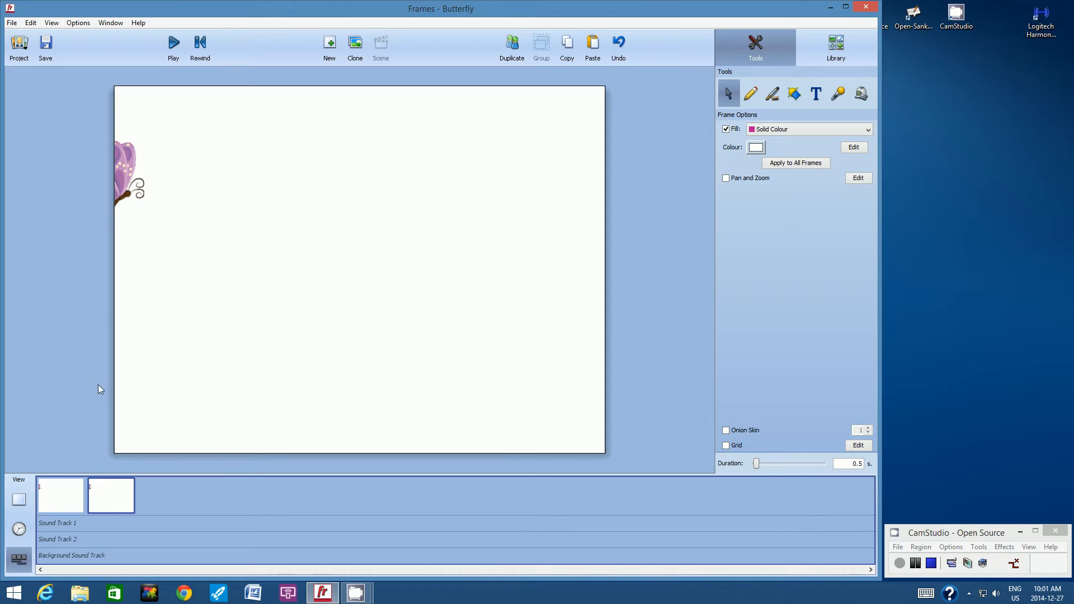
# Enable onion skinning from the View menu and the Tools panel checkbox
pyautogui.click(55, 24)
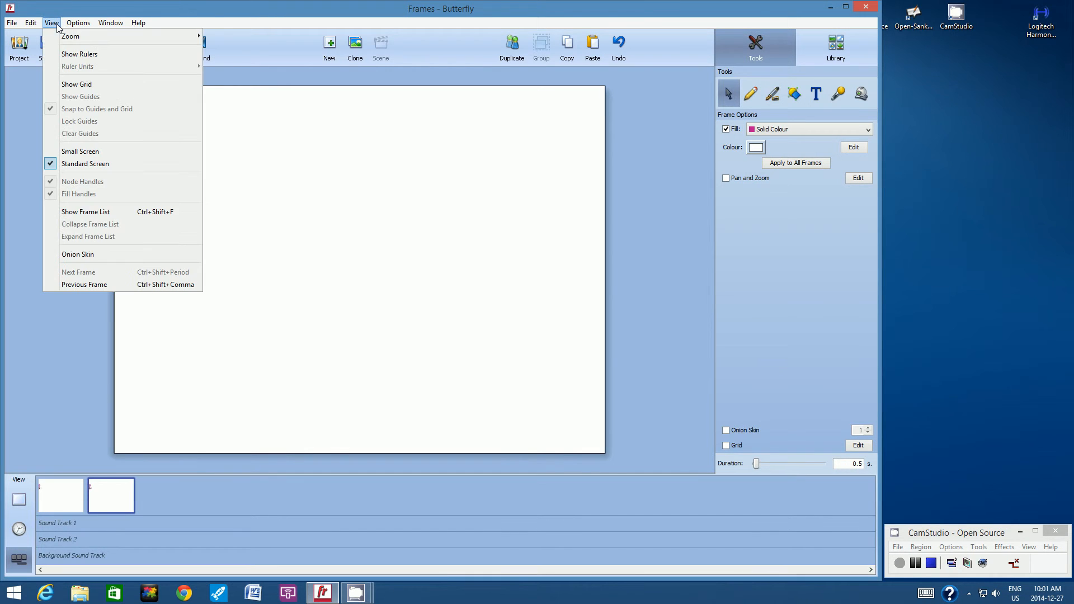
pyautogui.click(98, 253)
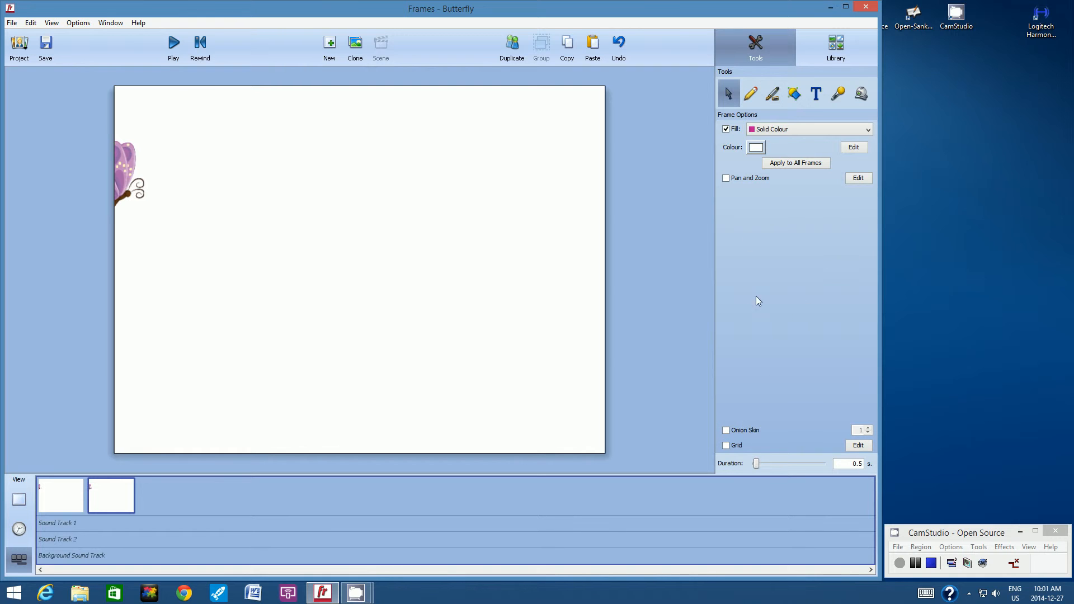
pyautogui.click(726, 431)
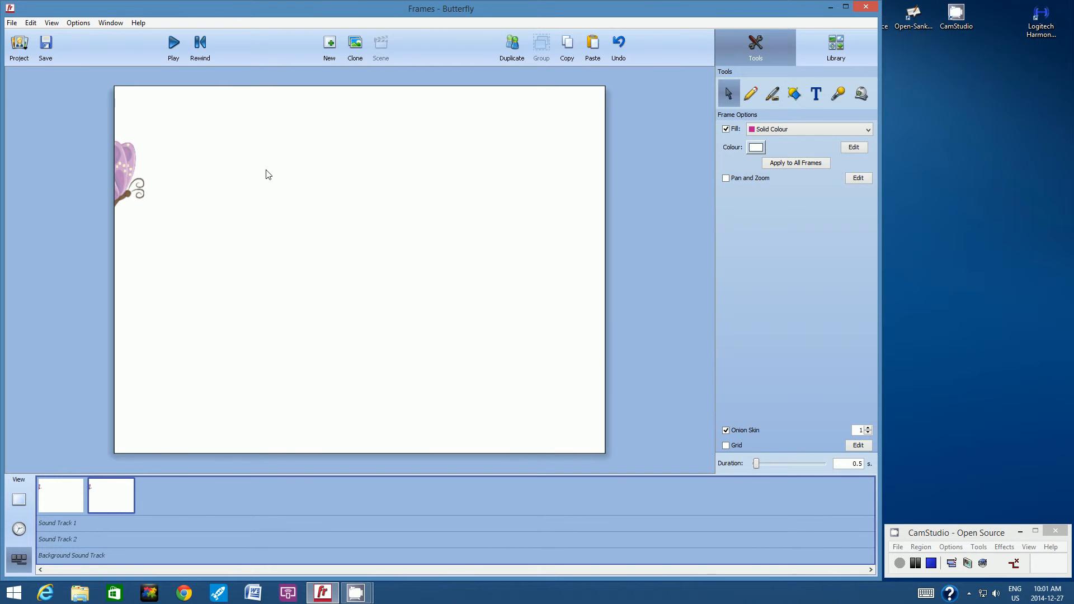
# Move the butterfly in frame 2 slightly right and down, then deselect it
pyautogui.click(130, 168)
pyautogui.moveTo(130, 168); pyautogui.dragTo(149, 181)
pyautogui.click(194, 164)
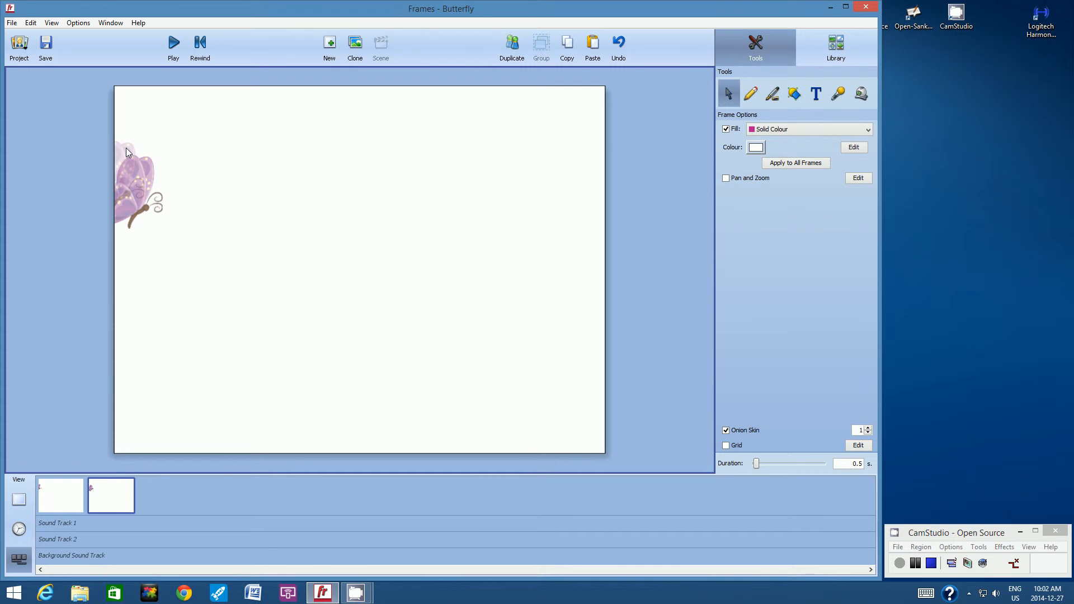
pyautogui.click(145, 177)
pyautogui.click(139, 132)
pyautogui.click(111, 164)
pyautogui.click(221, 254)
# Add frames 3 and 4, moving the butterfly a little right and down in each
pyautogui.click(513, 47)
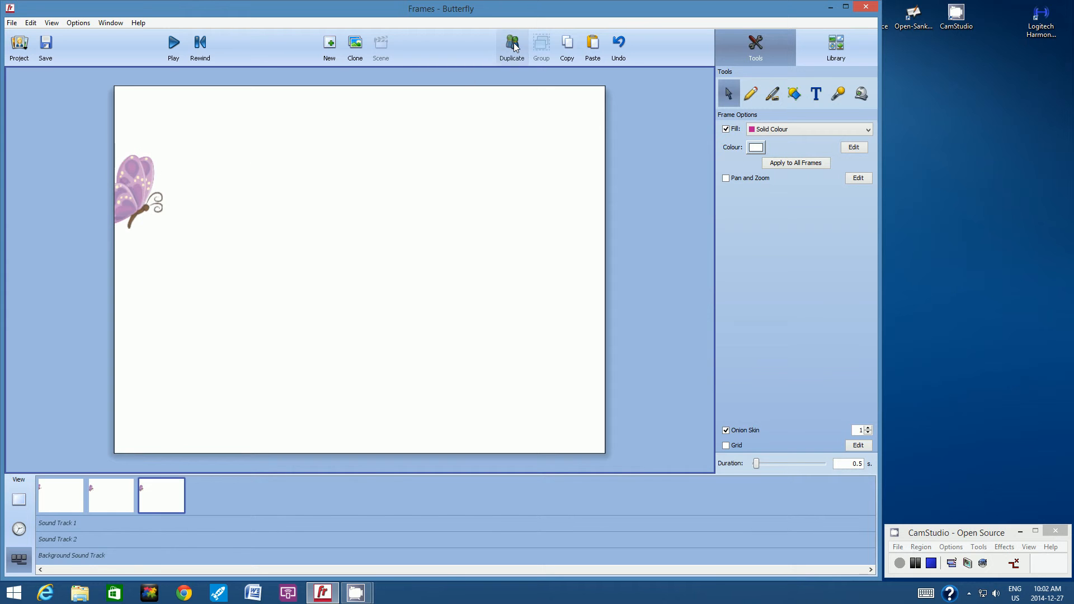
pyautogui.click(144, 190)
pyautogui.moveTo(144, 190); pyautogui.dragTo(163, 207)
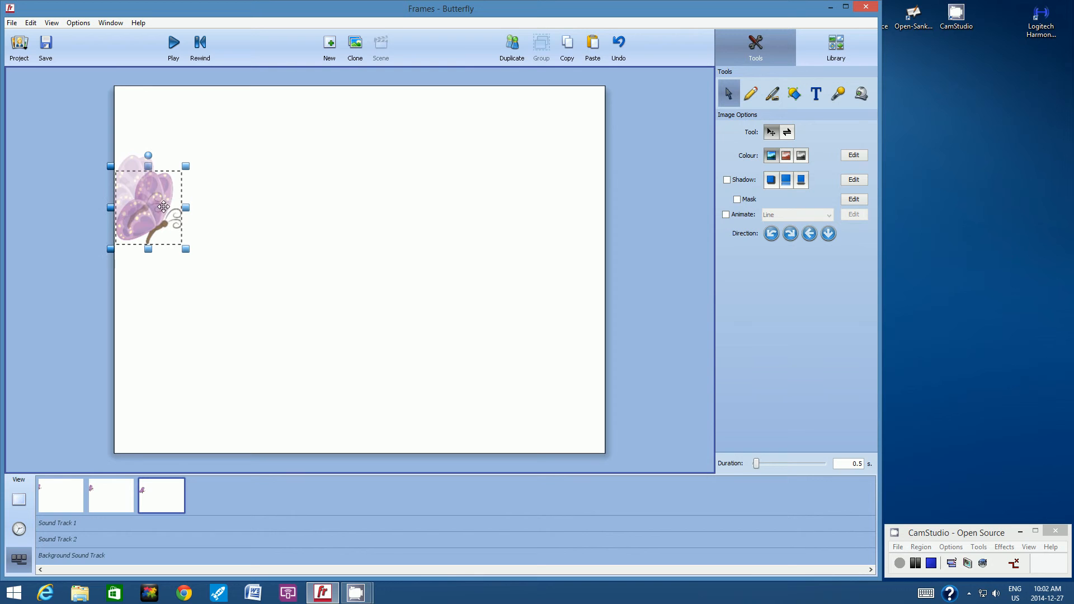
pyautogui.click(235, 182)
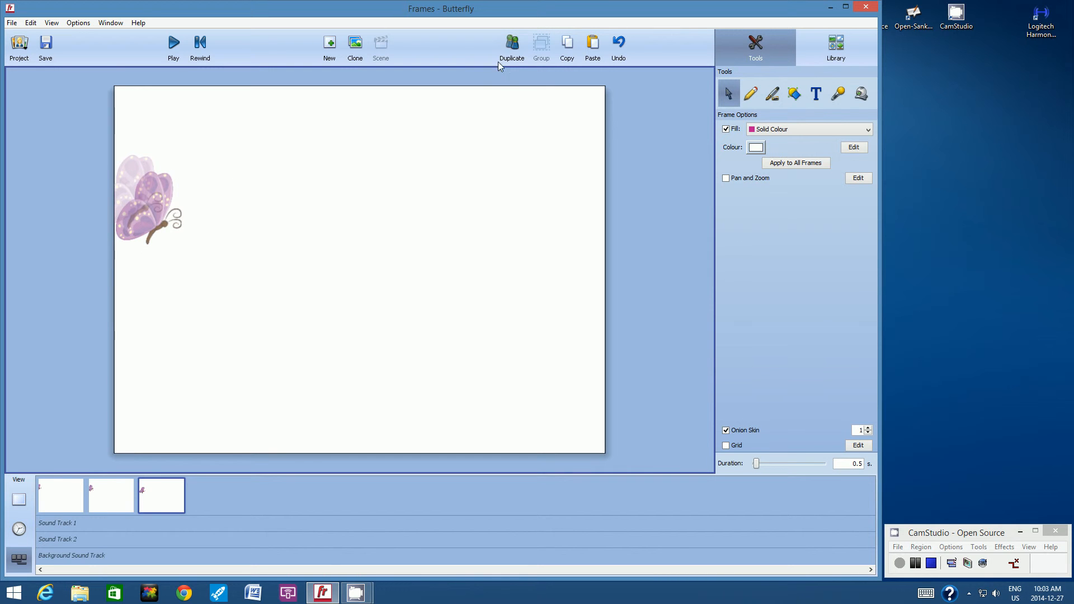
pyautogui.click(515, 52)
pyautogui.moveTo(159, 209); pyautogui.dragTo(177, 225)
pyautogui.click(342, 169)
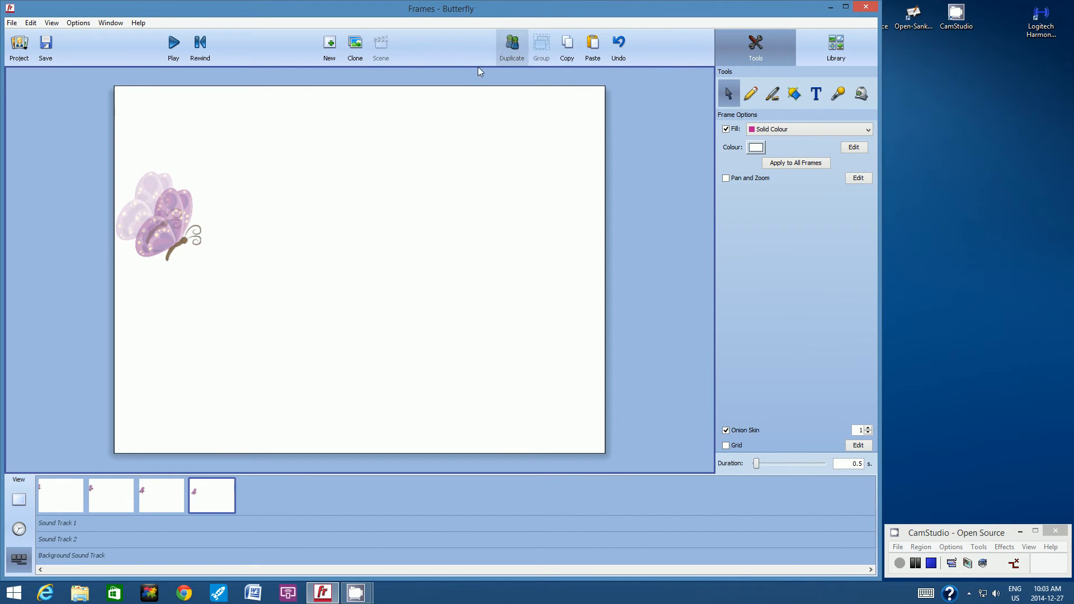
# Shift the butterfly further right and down in frames 5 and 6, then add frame 7
pyautogui.moveTo(170, 233); pyautogui.dragTo(194, 248)
pyautogui.click(350, 200)
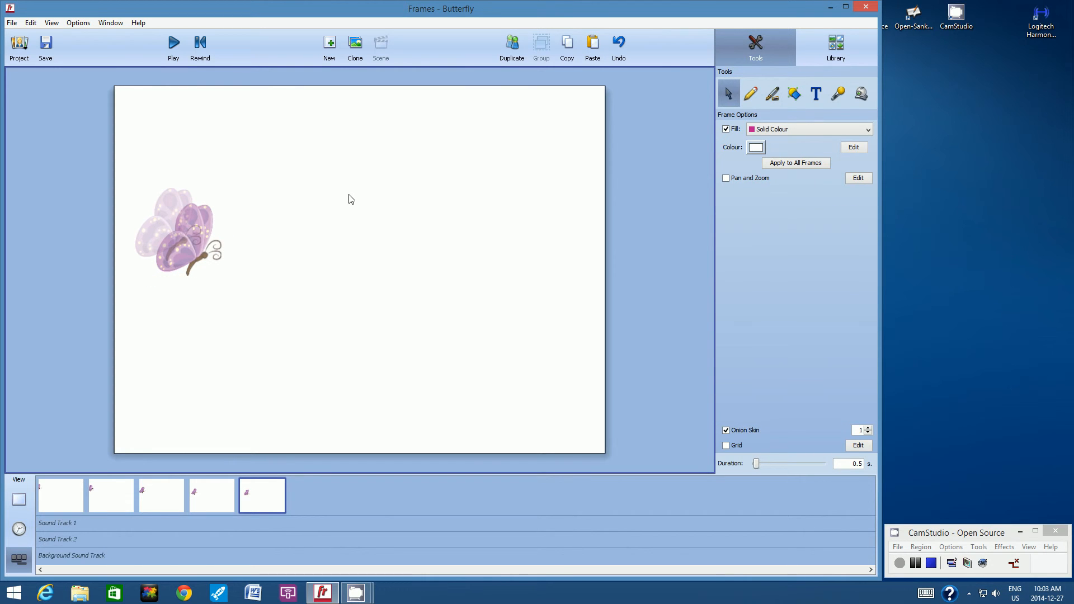
pyautogui.click(512, 48)
pyautogui.moveTo(192, 253); pyautogui.dragTo(211, 266)
pyautogui.click(396, 177)
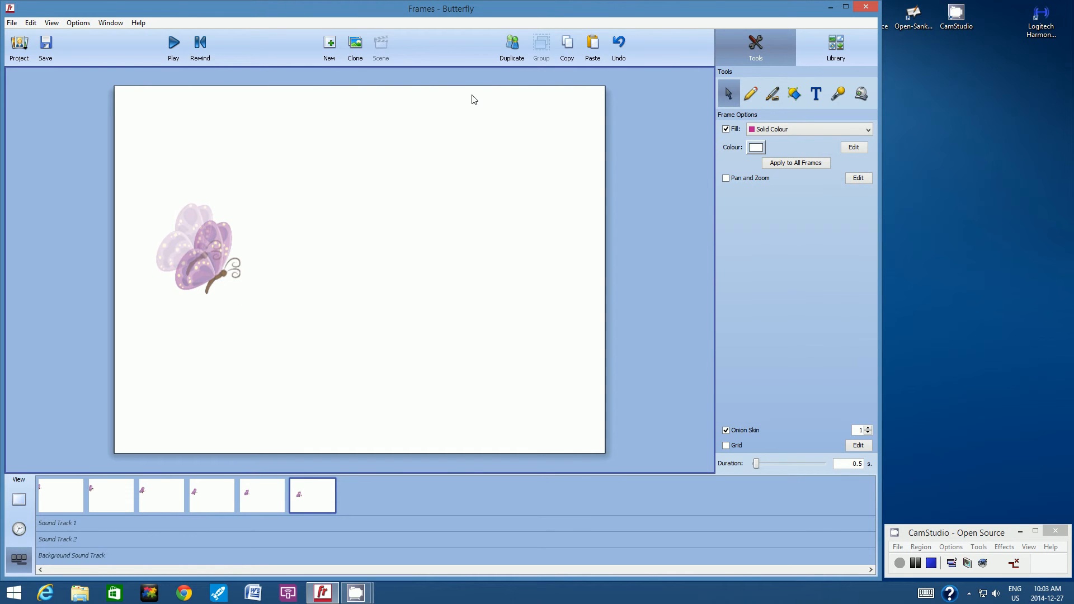
pyautogui.click(511, 49)
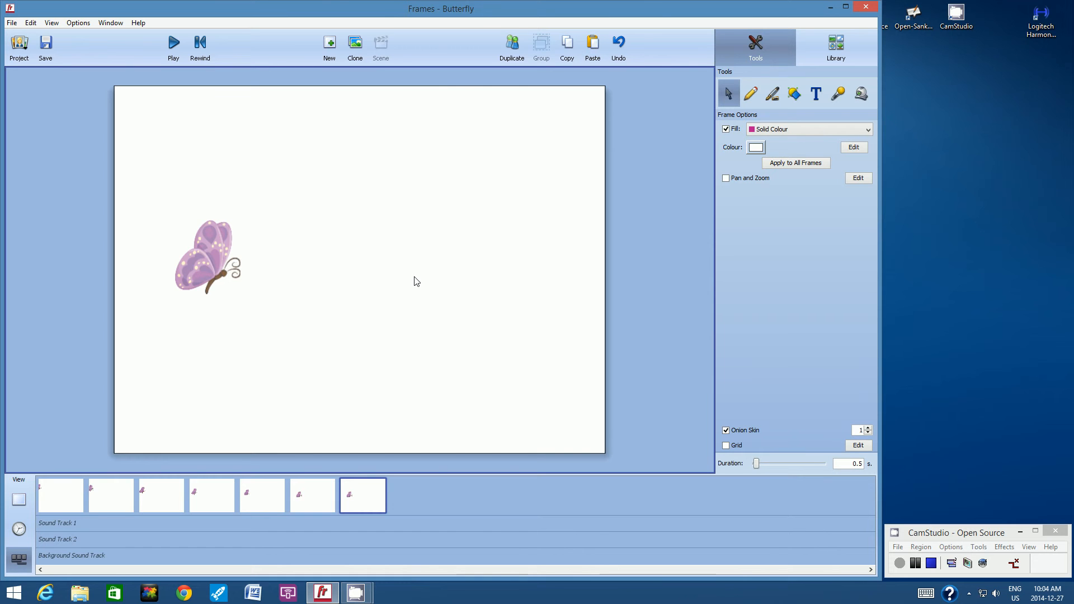
# Nudge the butterfly up-right in frame 7, then add frames 8 and 9, raising it further
pyautogui.click(227, 247)
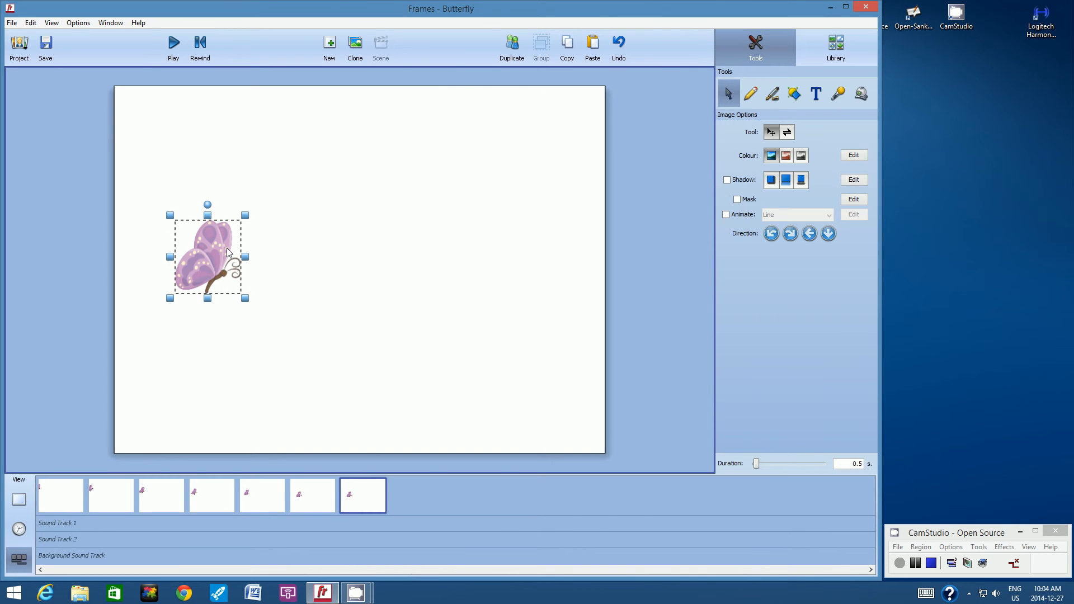
pyautogui.moveTo(228, 247); pyautogui.dragTo(235, 245)
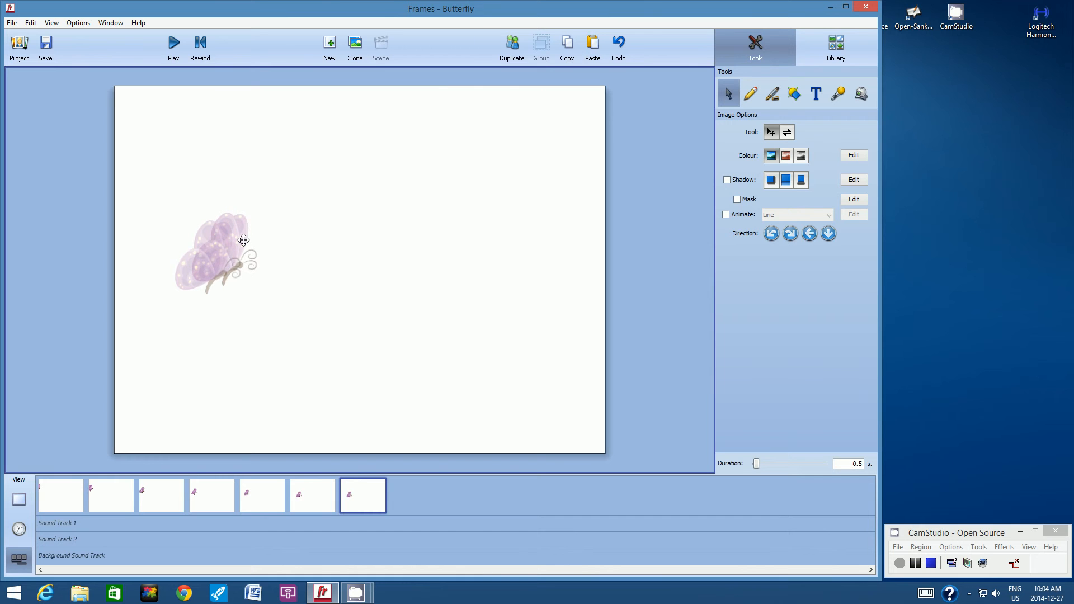
pyautogui.click(363, 204)
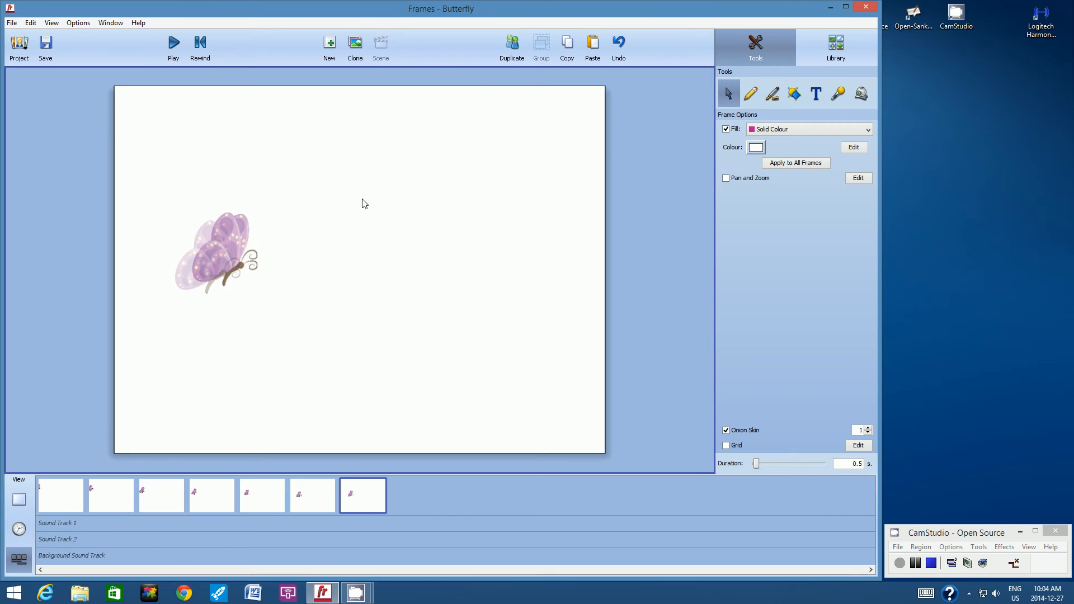
pyautogui.click(512, 43)
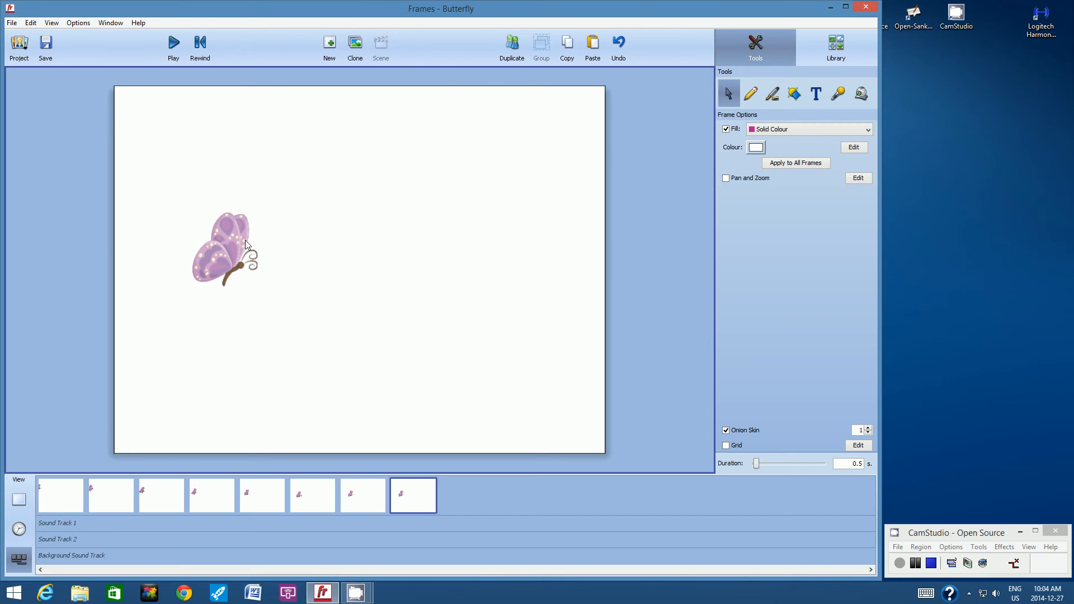
pyautogui.click(239, 240)
pyautogui.moveTo(240, 239); pyautogui.dragTo(260, 227)
pyautogui.click(338, 183)
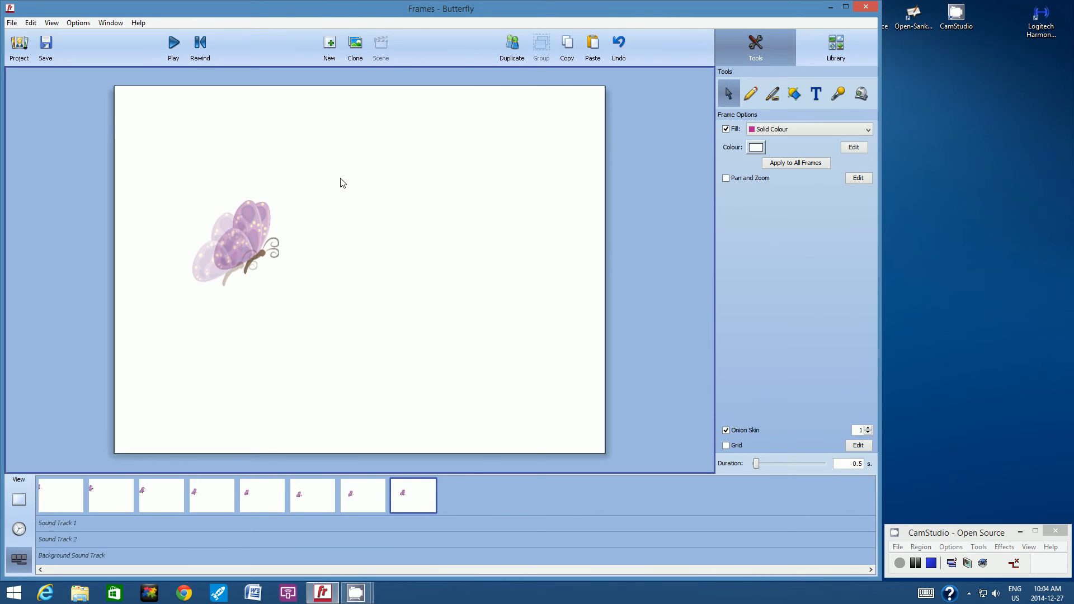
pyautogui.click(511, 44)
pyautogui.moveTo(247, 244); pyautogui.dragTo(300, 215)
pyautogui.click(427, 176)
# Add frames 11 through 14 with the butterfly moved up-right toward the upper middle
pyautogui.click(372, 181)
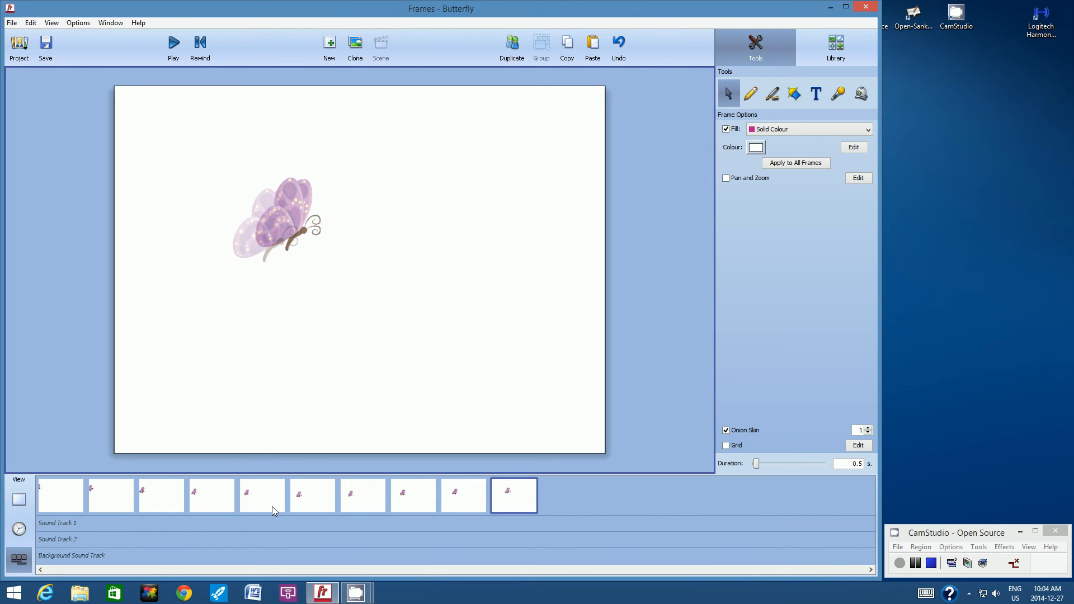
pyautogui.click(510, 52)
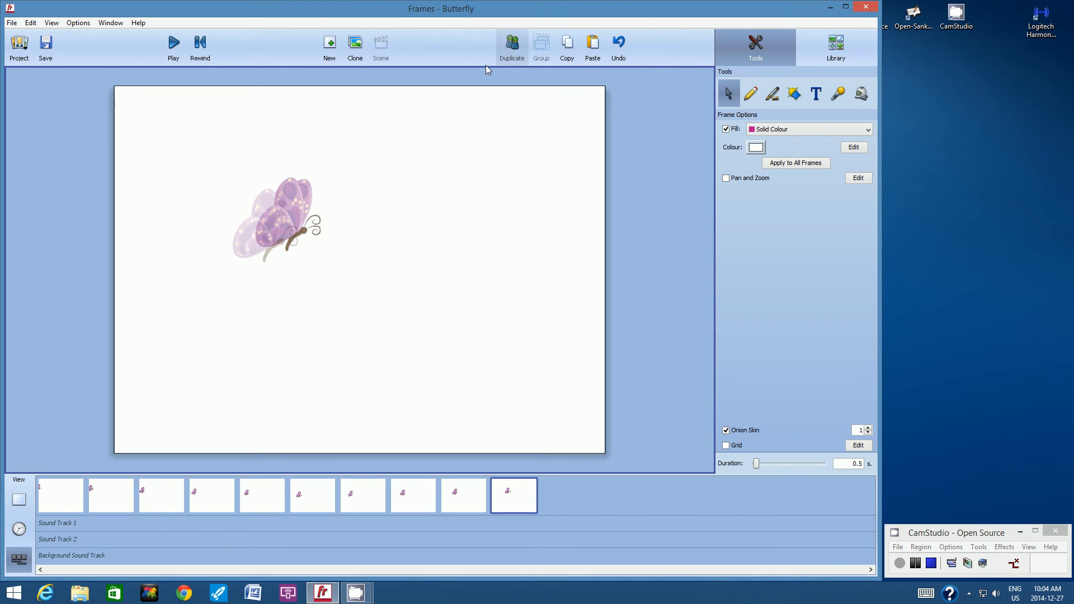
pyautogui.moveTo(302, 210); pyautogui.dragTo(362, 180)
pyautogui.click(462, 120)
pyautogui.click(512, 48)
pyautogui.click(453, 149)
pyautogui.click(512, 45)
pyautogui.click(462, 129)
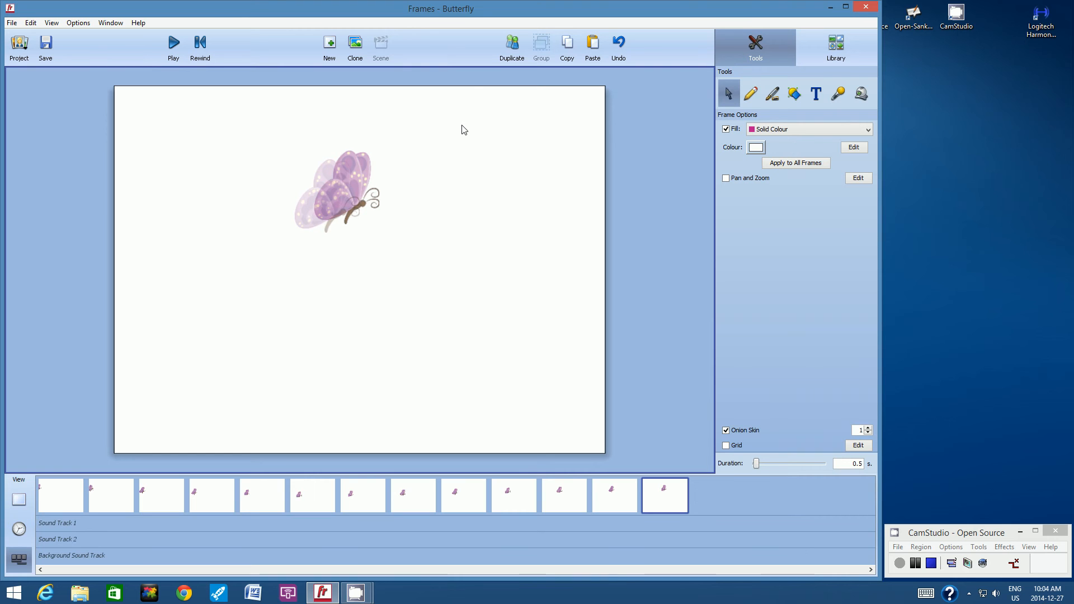
pyautogui.click(510, 49)
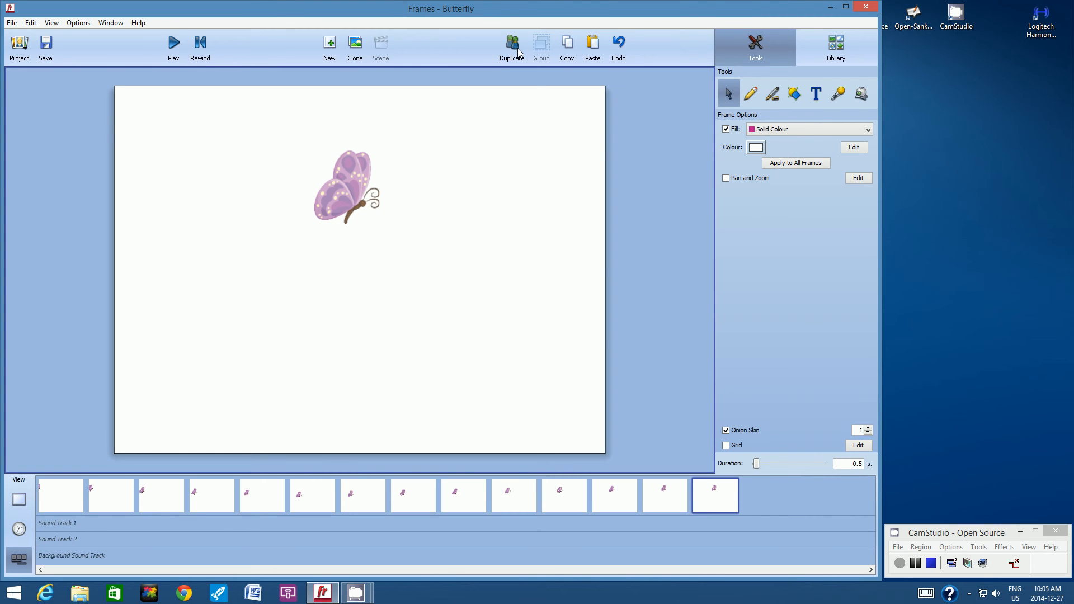
pyautogui.click(351, 189)
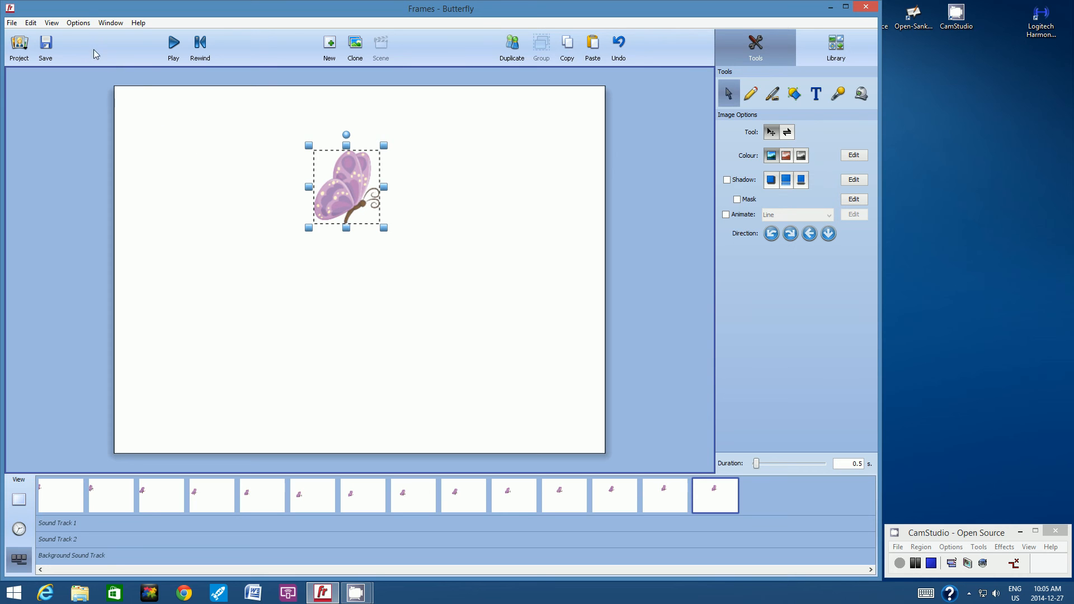
# Flip the butterfly horizontally in frame 14 and duplicate that pose into frame 15
pyautogui.click(78, 23)
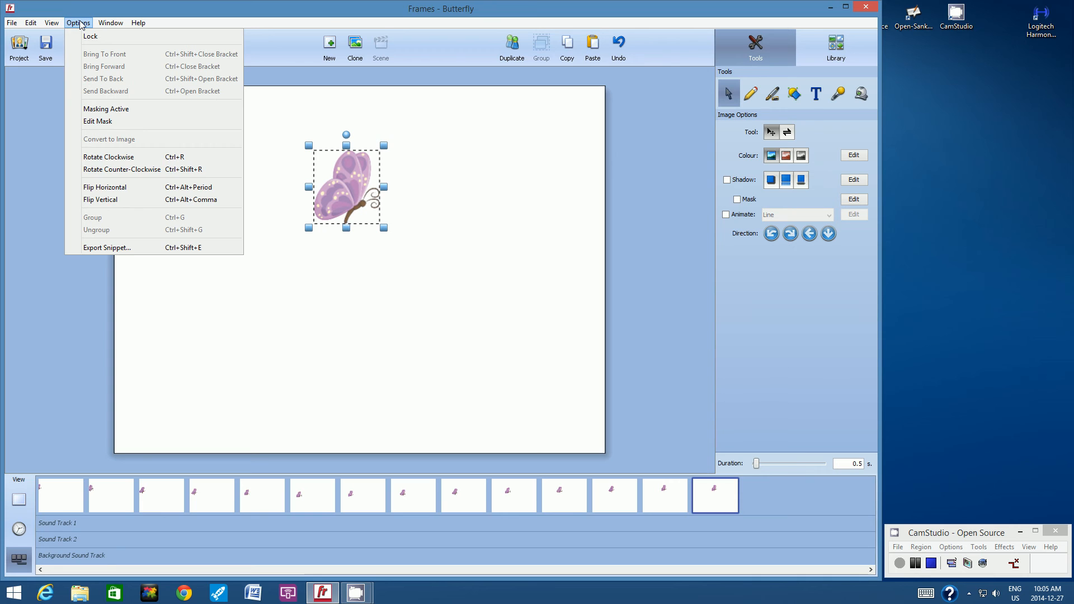
pyautogui.click(102, 190)
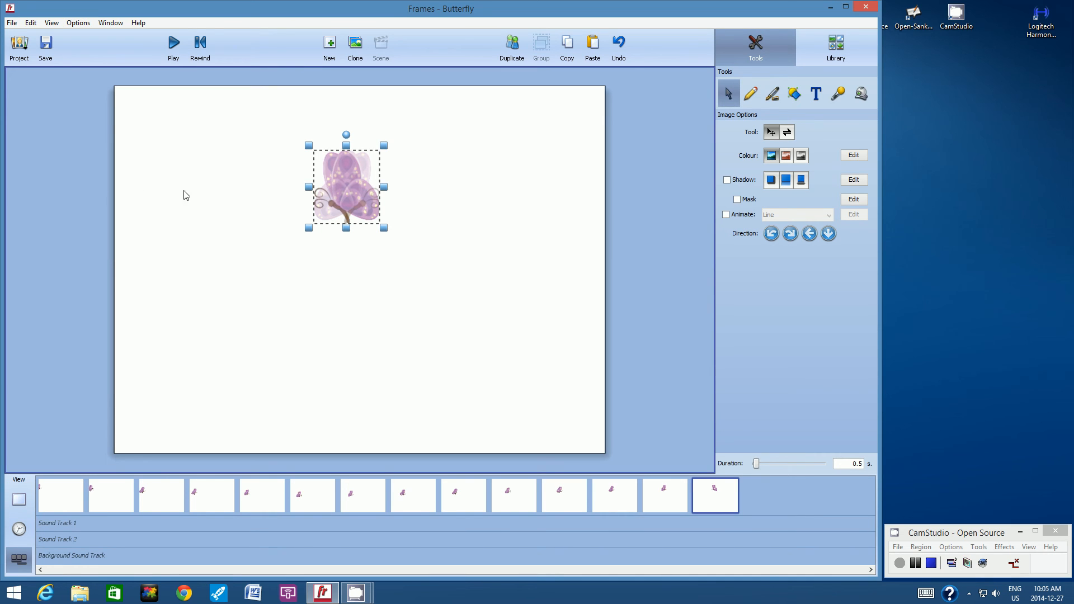
pyautogui.click(513, 185)
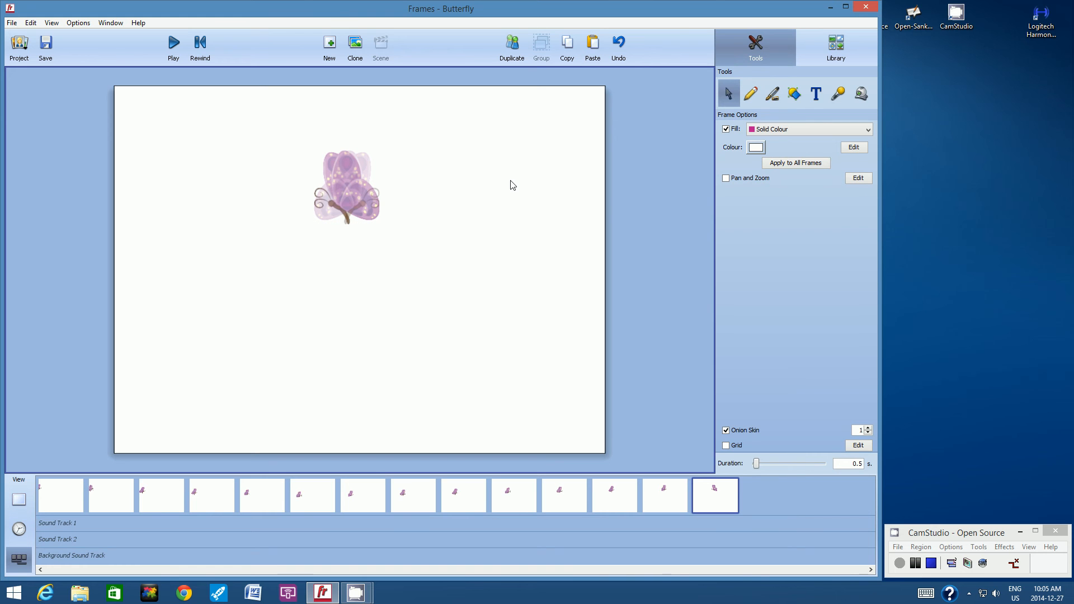
pyautogui.click(514, 52)
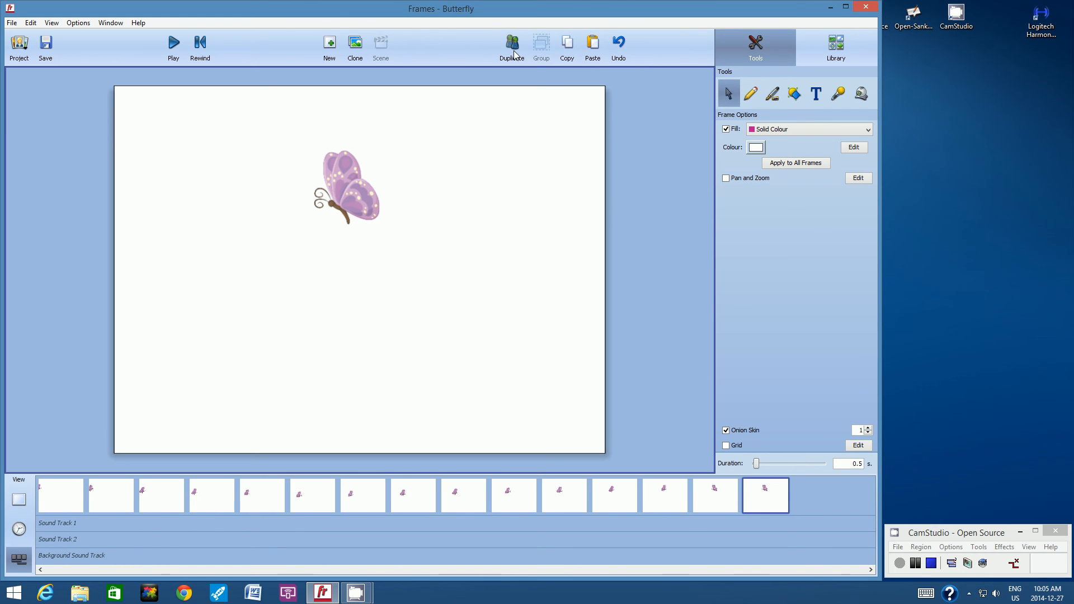
# Back in Frames, move the flipped butterfly left in frame 15 and a new frame 16
pyautogui.press('super')
pyautogui.click(22, 515)
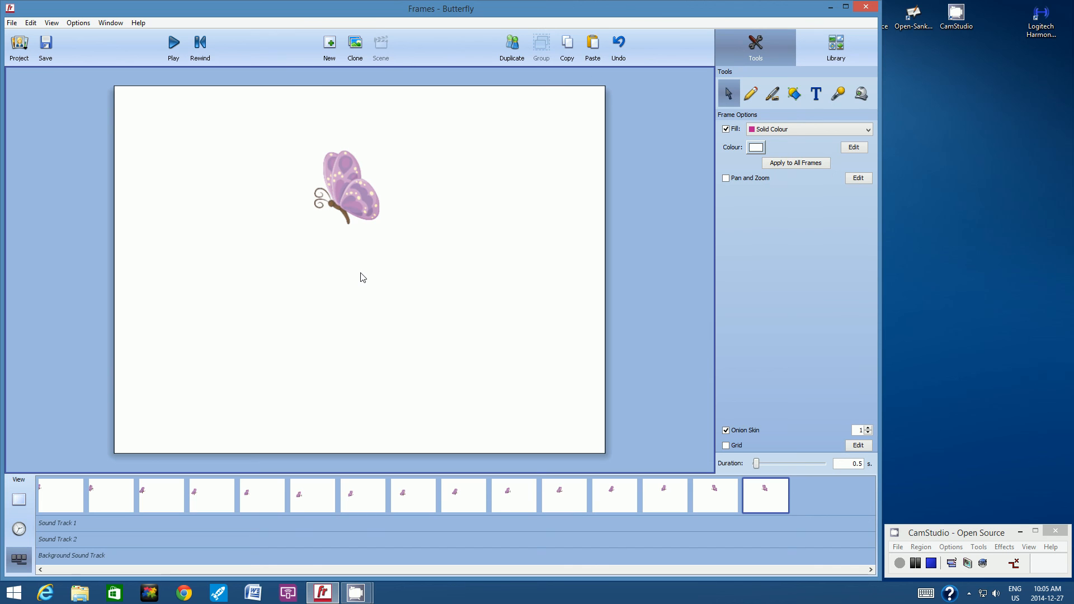
pyautogui.click(354, 201)
pyautogui.moveTo(353, 200); pyautogui.dragTo(342, 201)
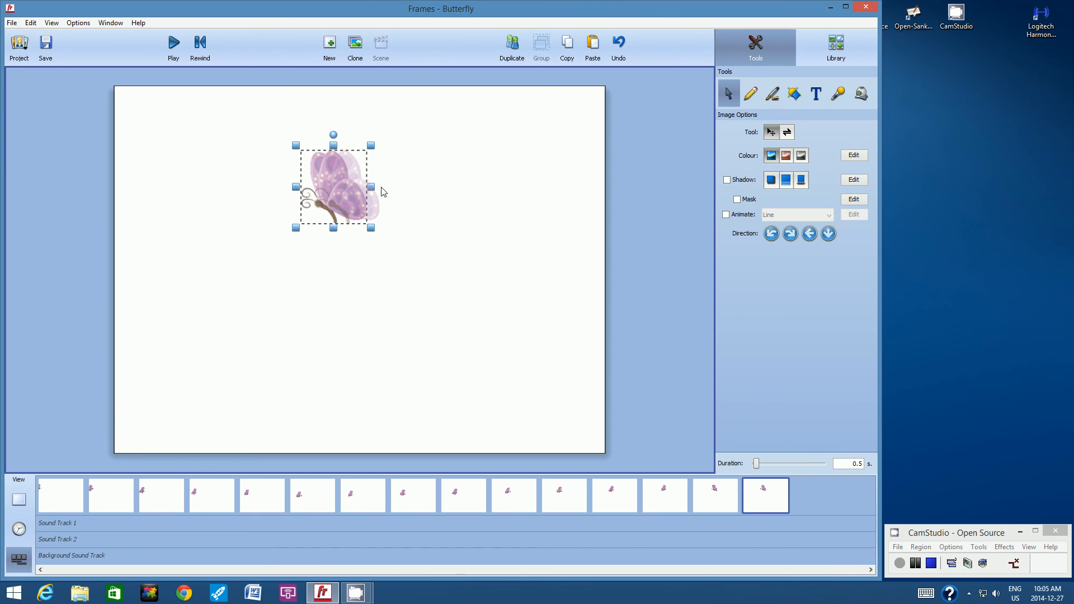
pyautogui.click(437, 155)
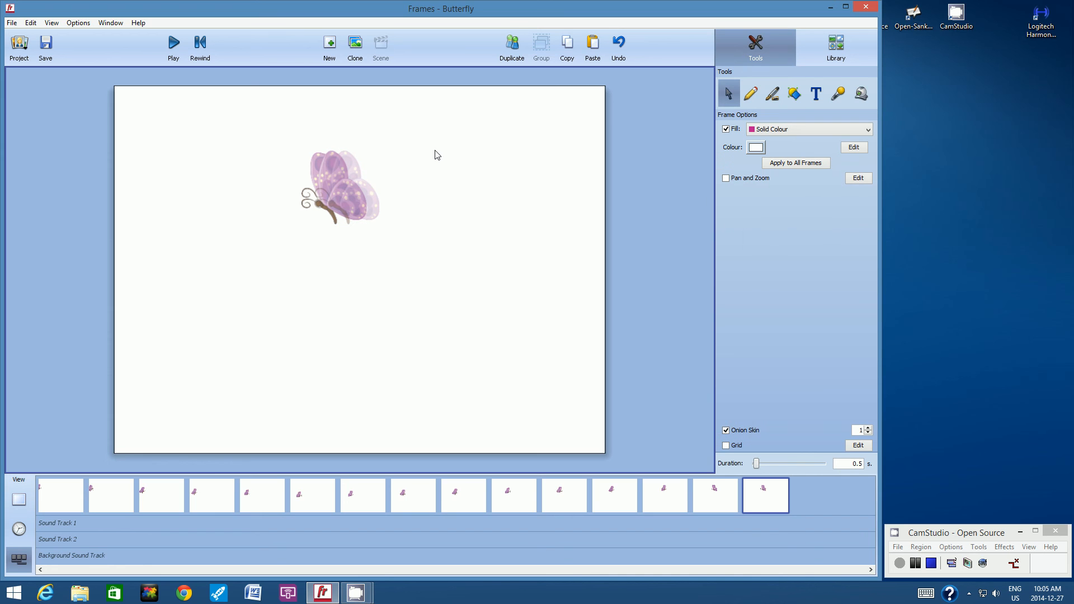
pyautogui.click(511, 51)
pyautogui.click(338, 185)
pyautogui.moveTo(338, 186); pyautogui.dragTo(328, 193)
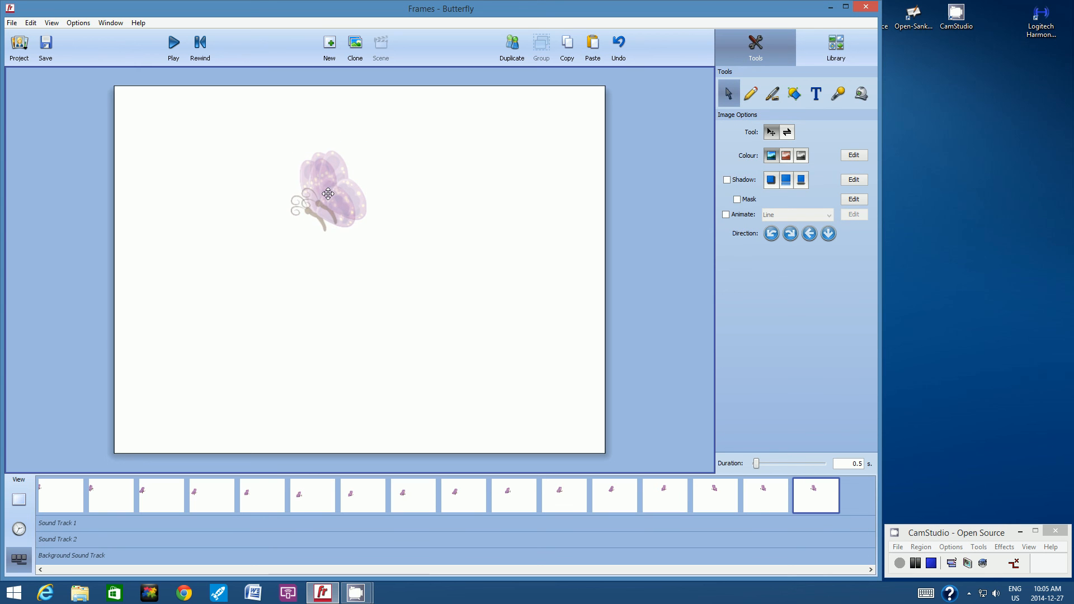
pyautogui.click(432, 132)
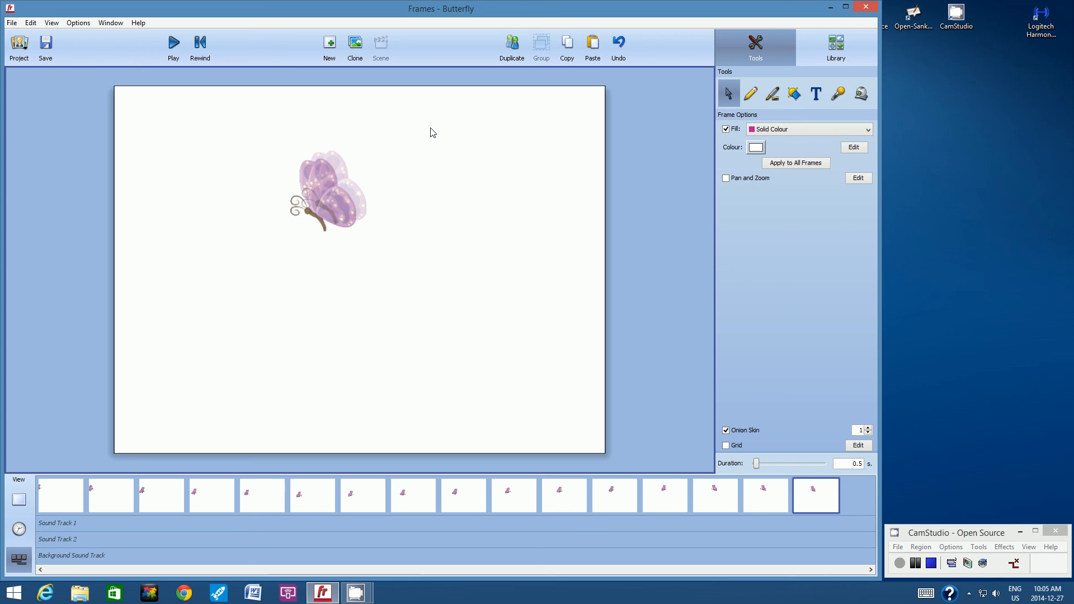
# Add further frames, shifting the butterfly down and left in each, and select it on the last
pyautogui.click(512, 47)
pyautogui.moveTo(329, 199); pyautogui.dragTo(317, 208)
pyautogui.click(480, 134)
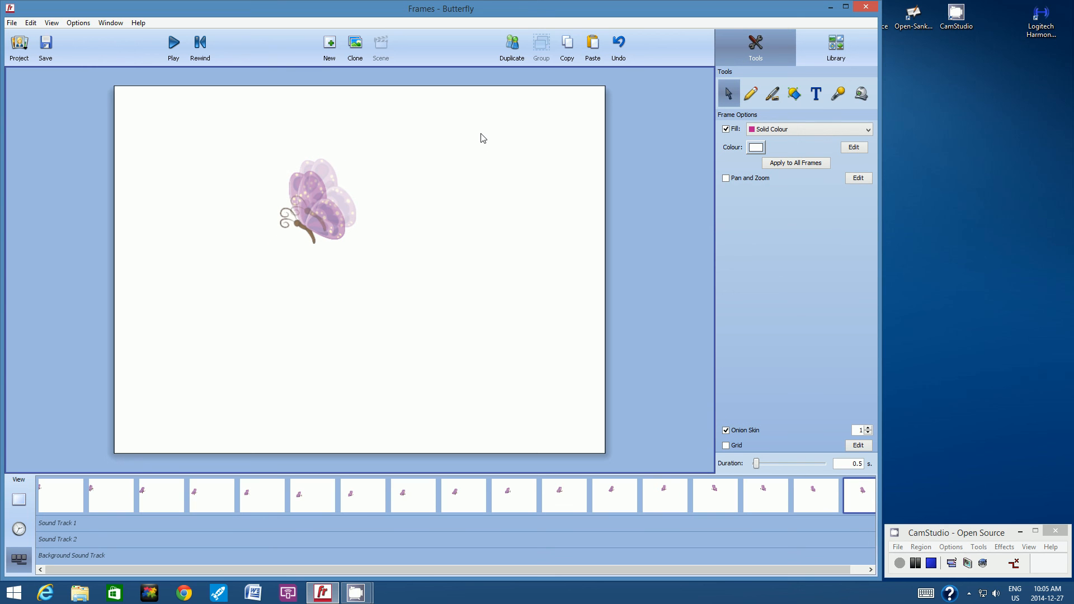
pyautogui.click(512, 47)
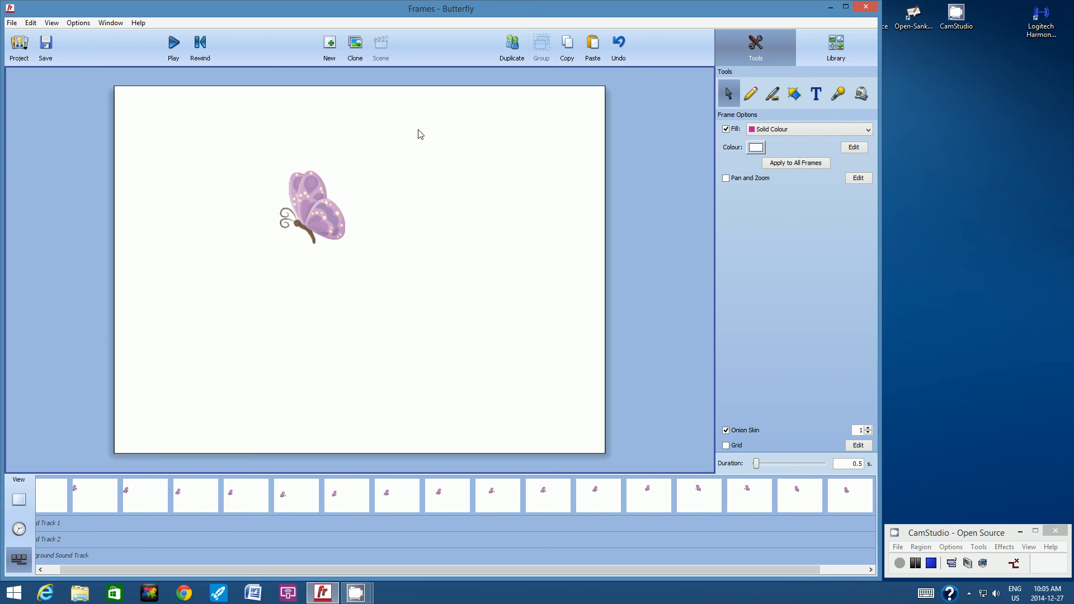
pyautogui.click(326, 217)
pyautogui.moveTo(326, 217); pyautogui.dragTo(309, 222)
pyautogui.click(507, 150)
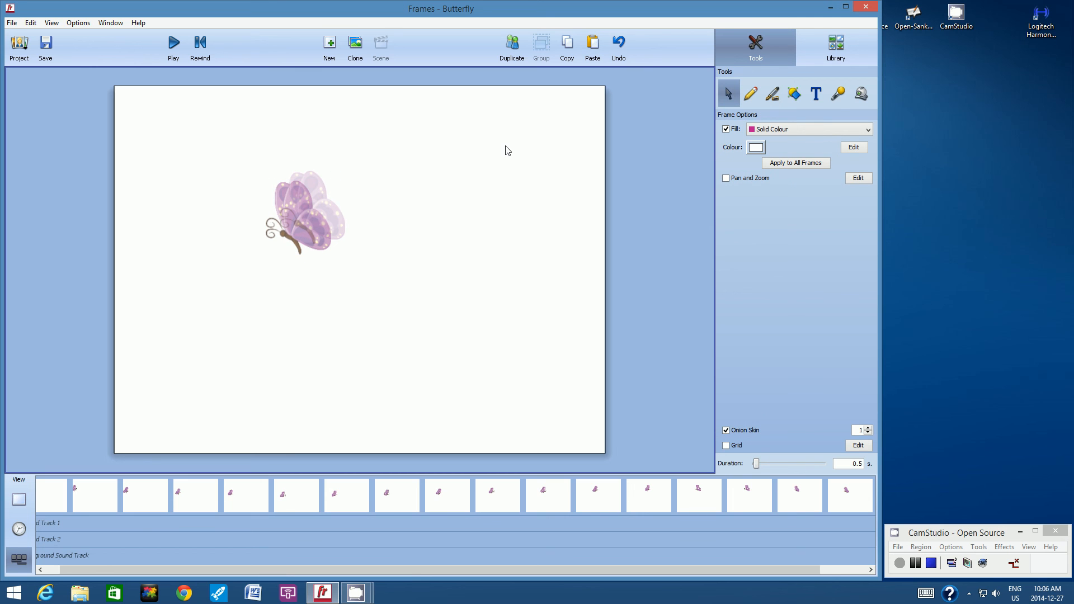
pyautogui.click(509, 57)
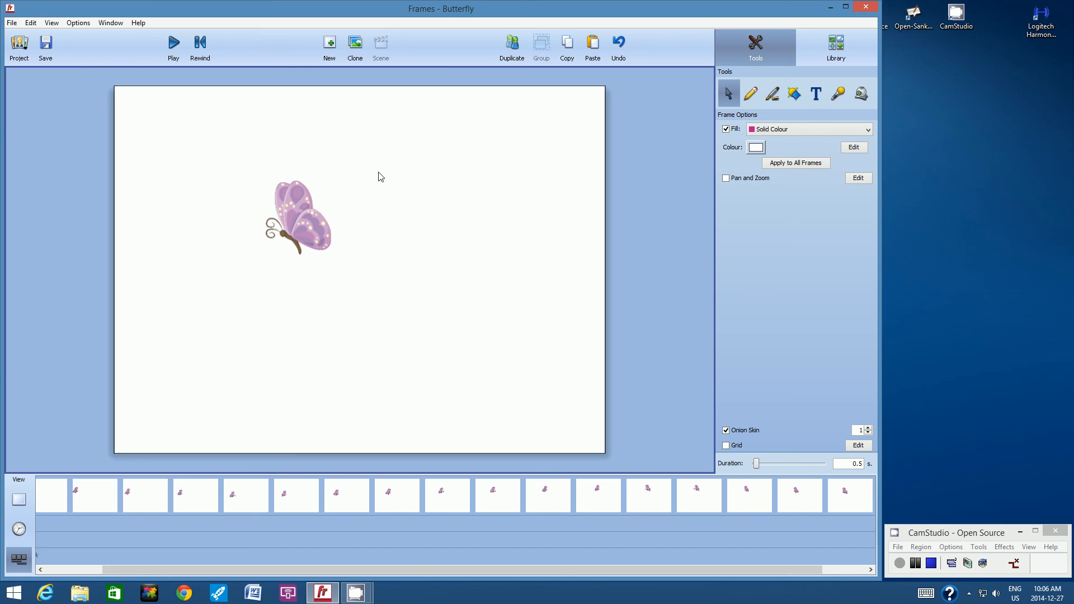
pyautogui.click(324, 187)
pyautogui.click(293, 200)
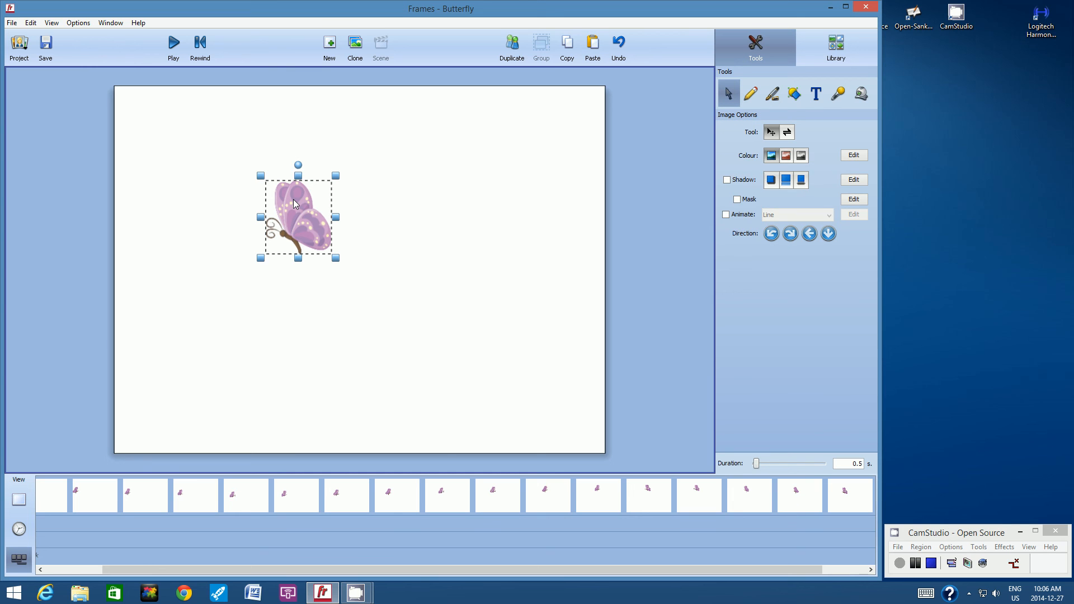
# Flip the last frame's butterfly horizontally to face right, then save the Butterfly animation
pyautogui.click(78, 24)
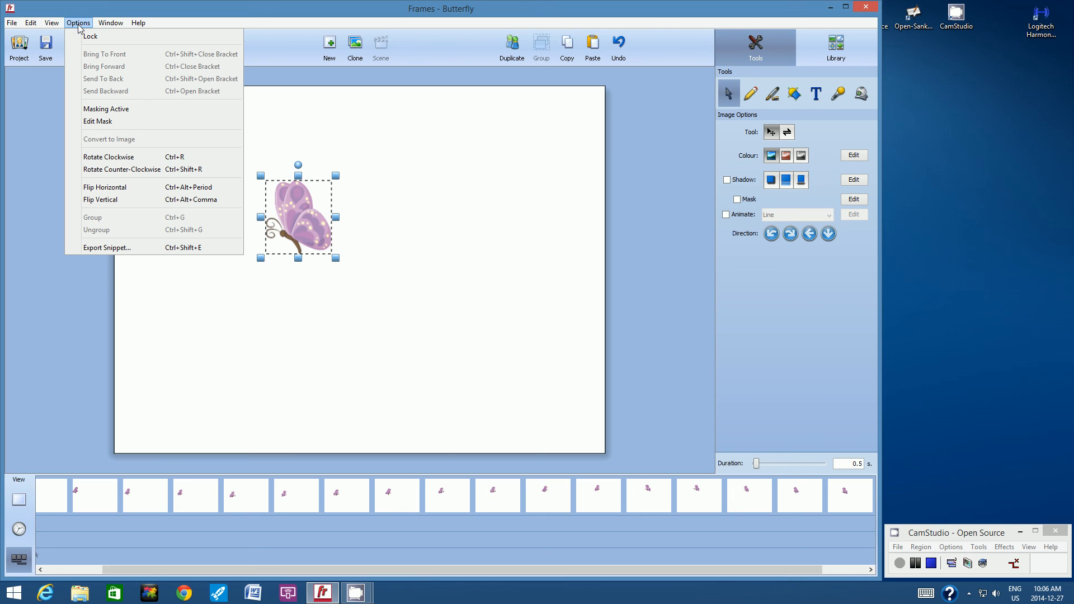
pyautogui.click(104, 187)
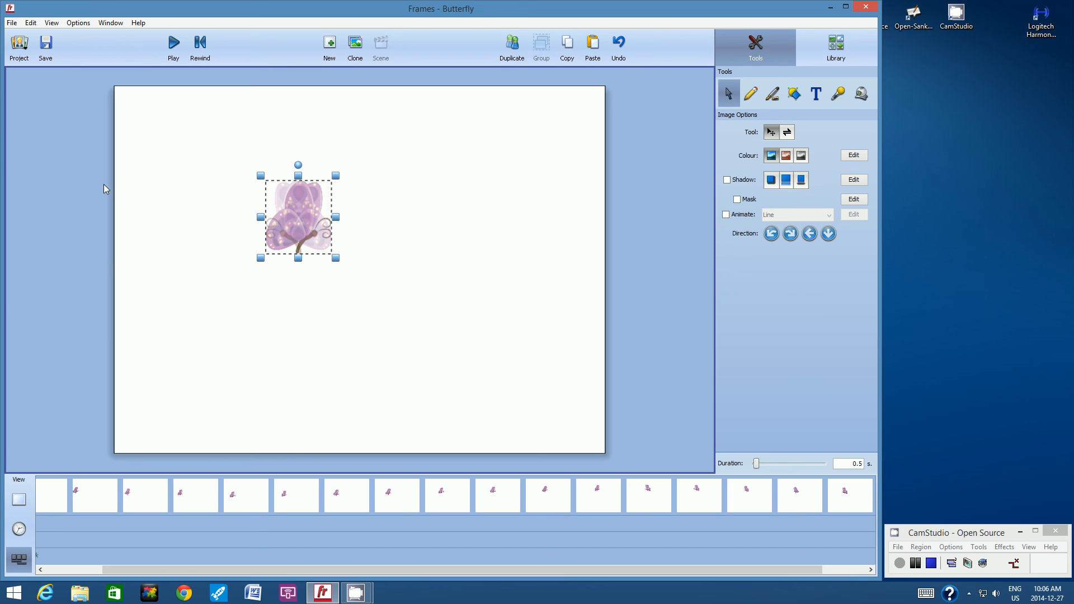
pyautogui.click(538, 195)
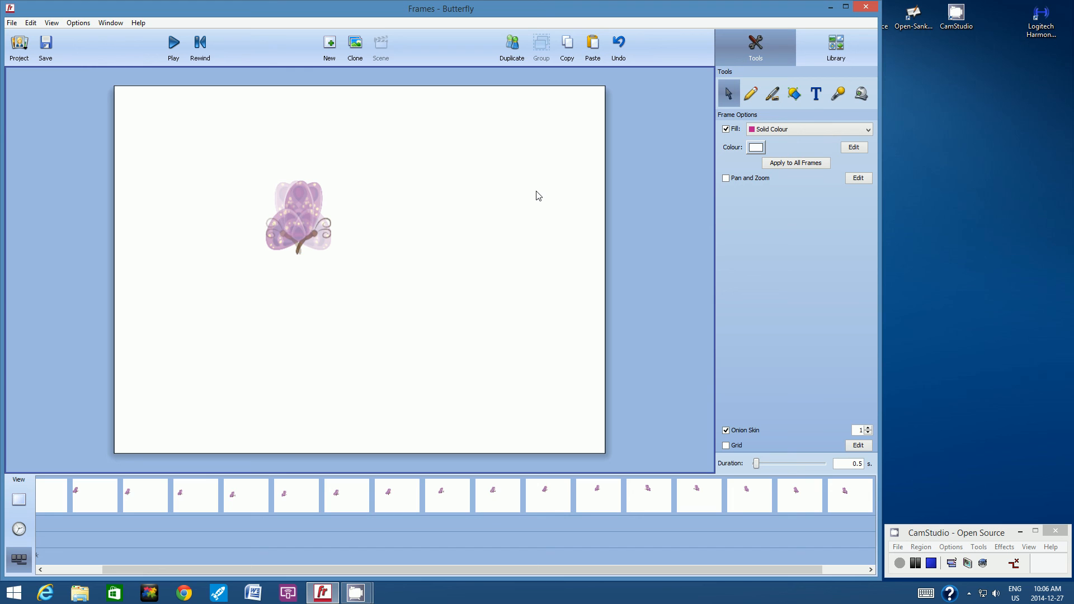
pyautogui.click(46, 51)
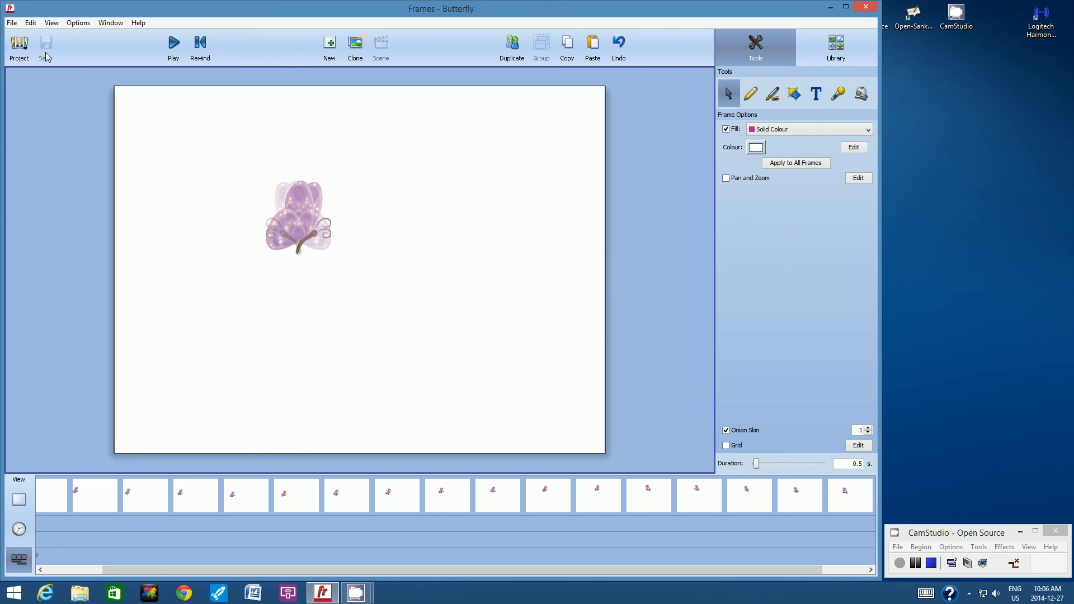